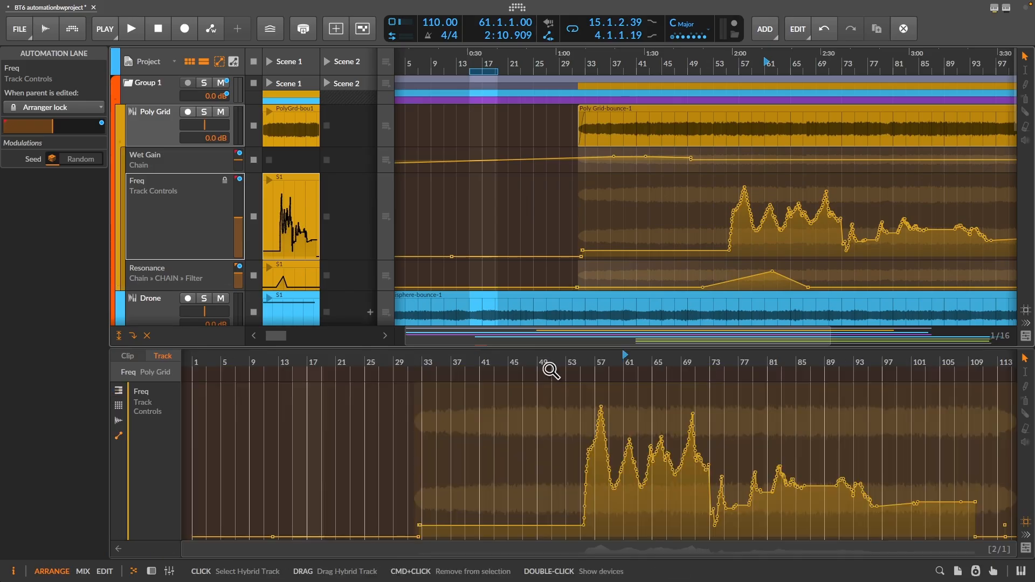
drag(548, 346, 552, 316)
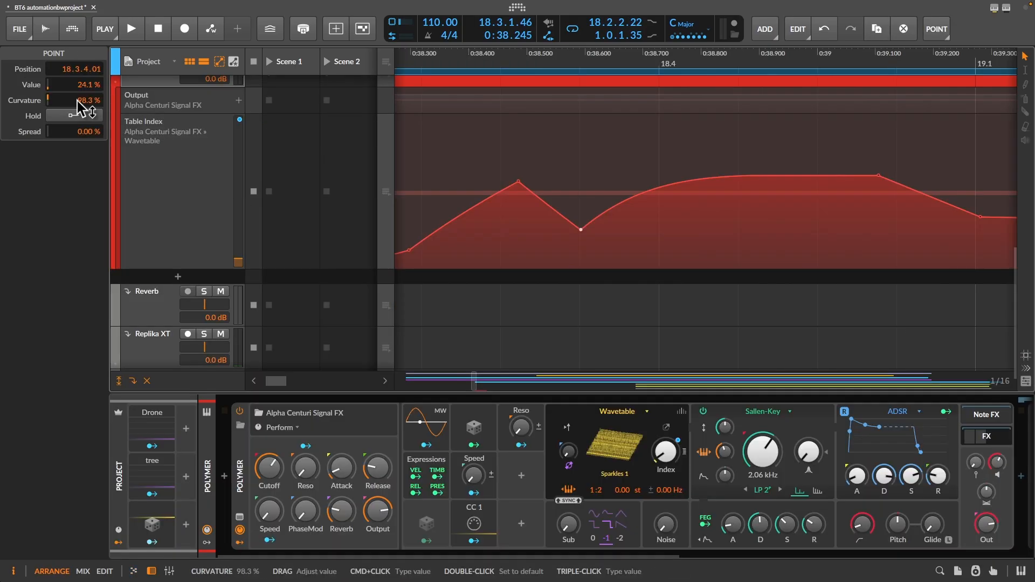
Adjust the curvature of the Table Index automation point at position 18.3.4.01.
mouse_move(80, 105)
mouse_down()
mouse_move(80, 157)
mouse_move(80, 105)
mouse_up()
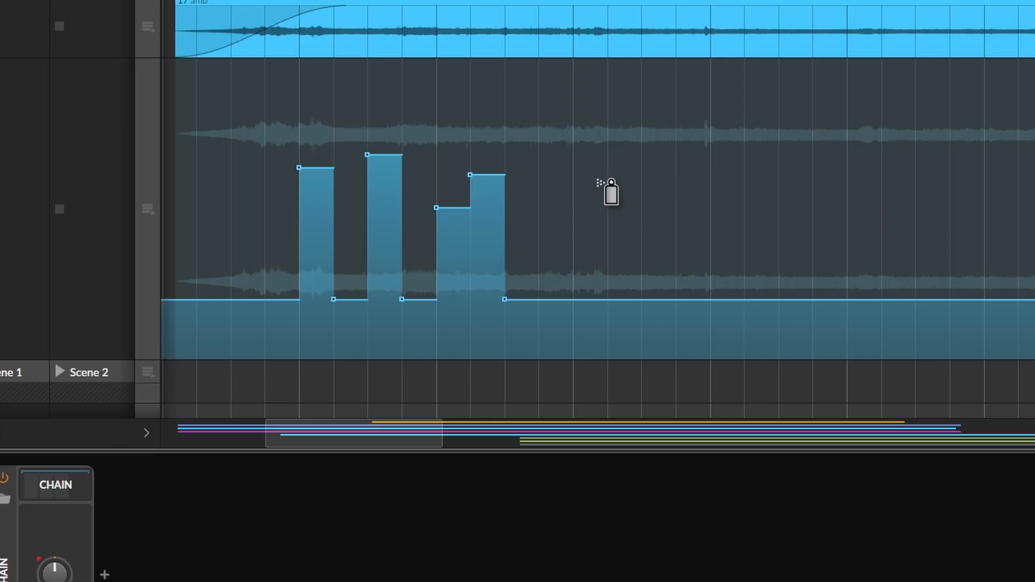
Spray one held step and a continuous run of steps after the existing four in the Wet Gain lane.
click(599, 181)
drag(654, 163, 1005, 178)
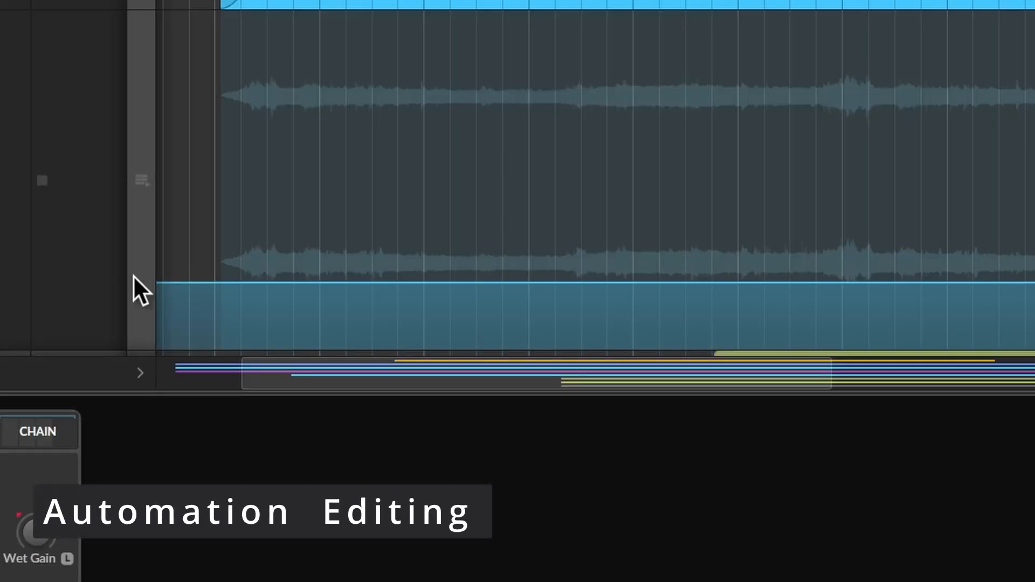
Add four automation points at -43.6 dB along the flat Wet Gain line of the audio track.
click(358, 282)
click(469, 282)
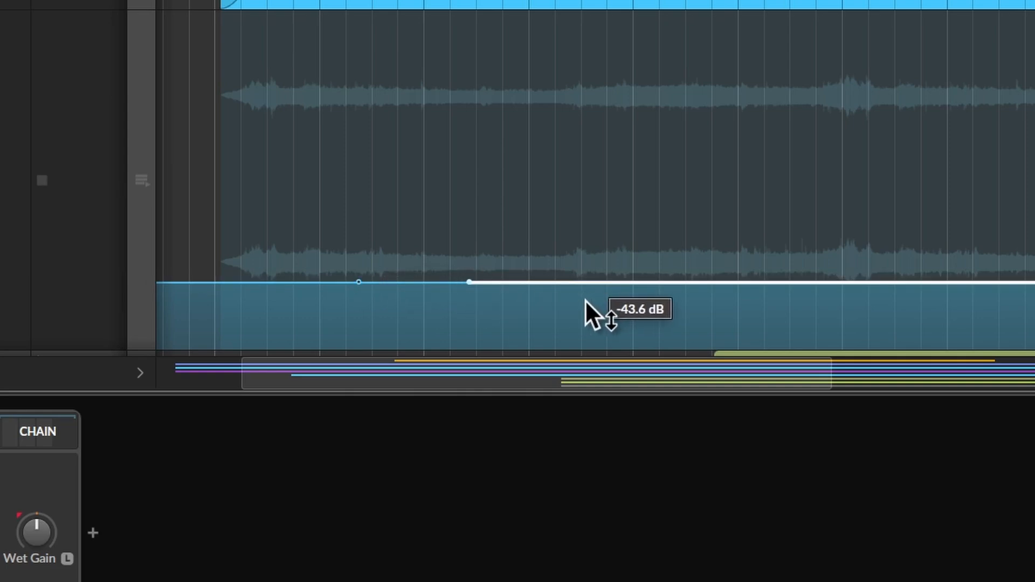
click(590, 282)
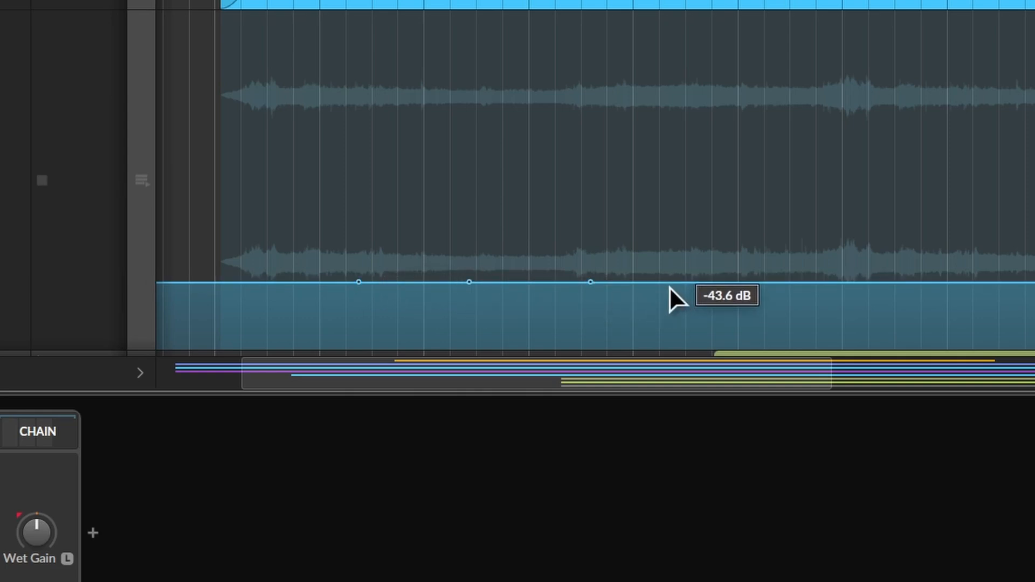
click(668, 283)
Raise the third Wet Gain automation point into a peak and reshape the segment leading to it.
drag(593, 283, 580, 230)
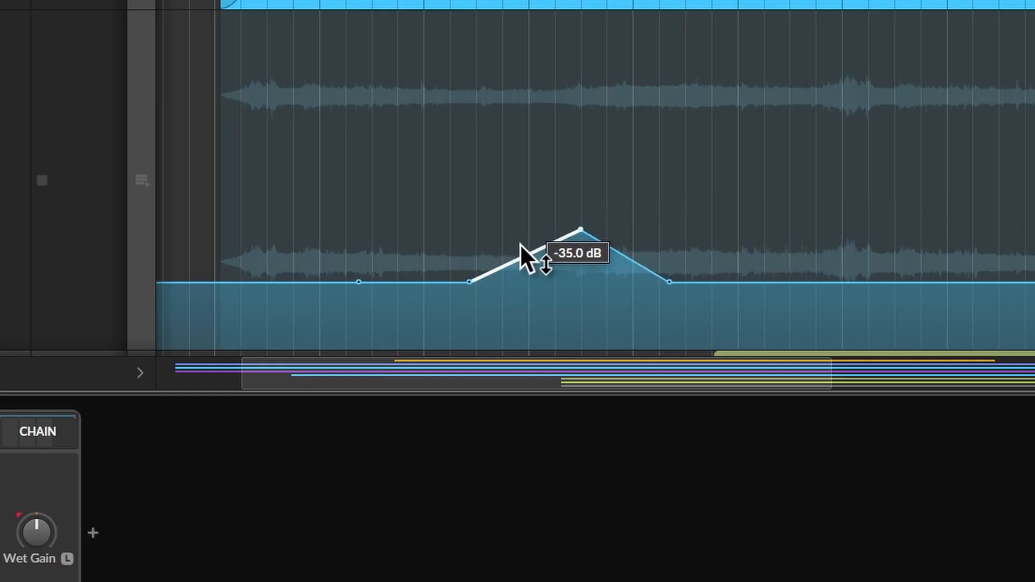
drag(520, 244, 537, 291)
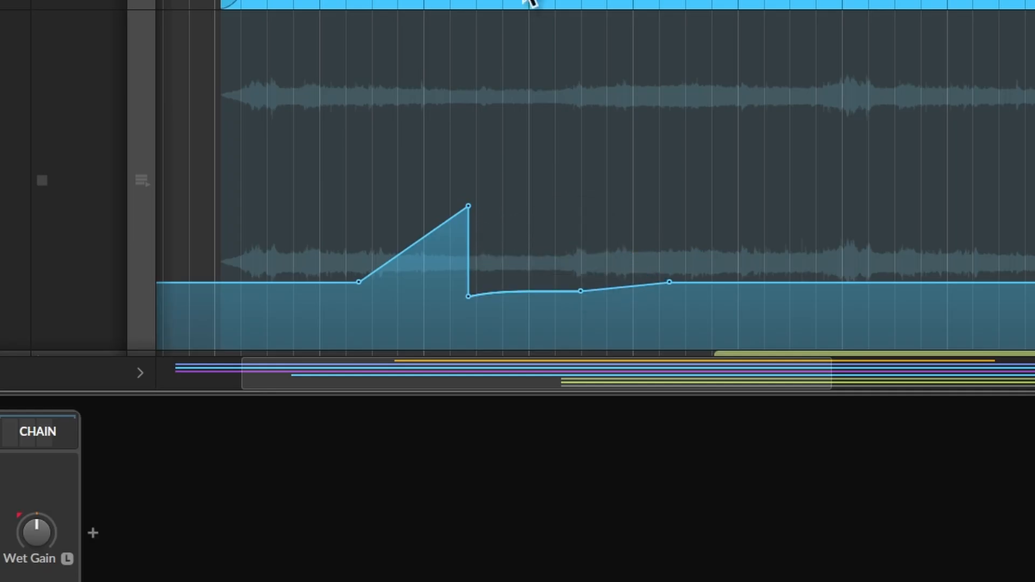
Move the peak point back to just before the first point and bend its falling segment into a convex curve.
drag(468, 210, 349, 205)
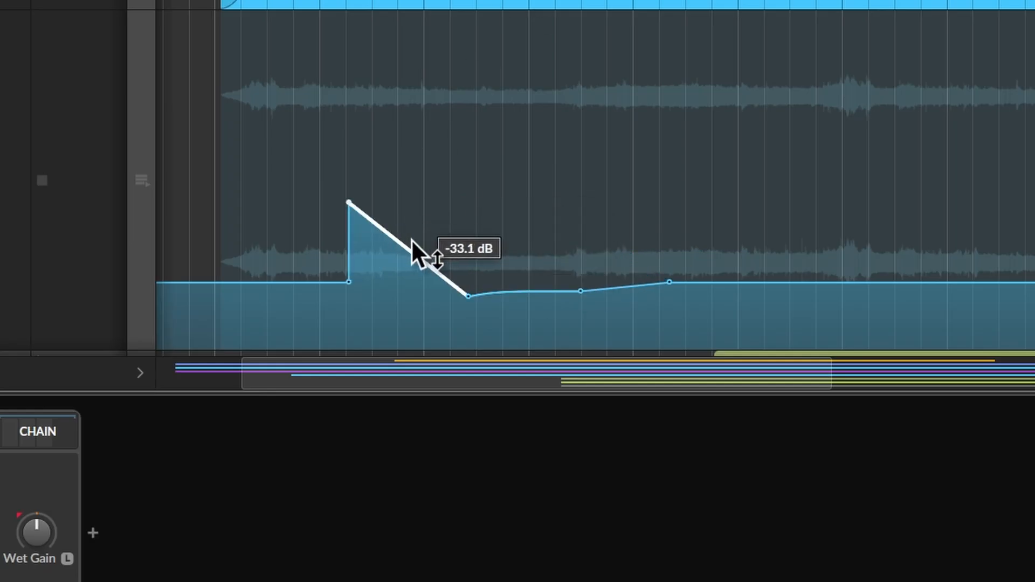
drag(412, 242, 412, 183)
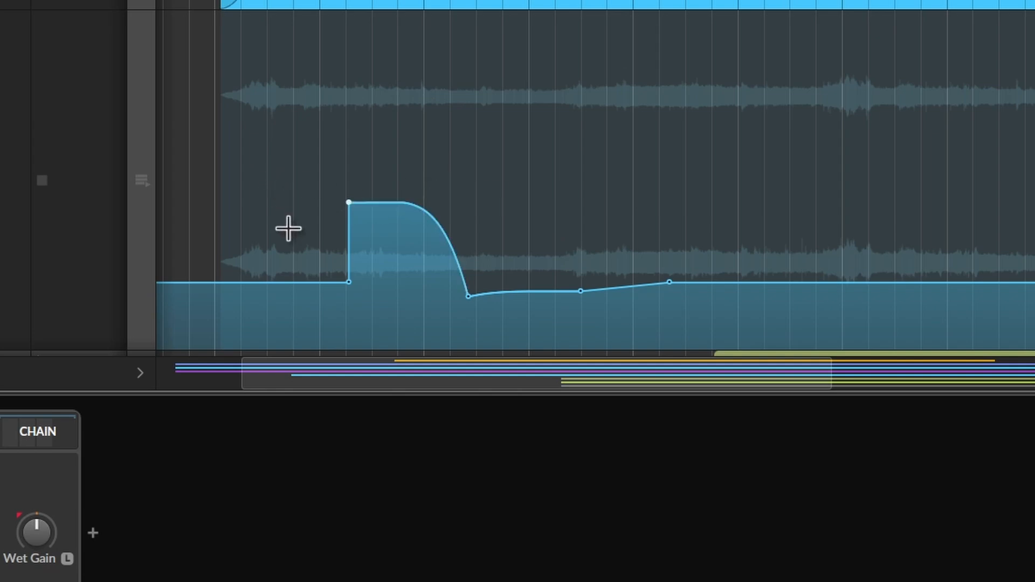
drag(464, 256, 464, 282)
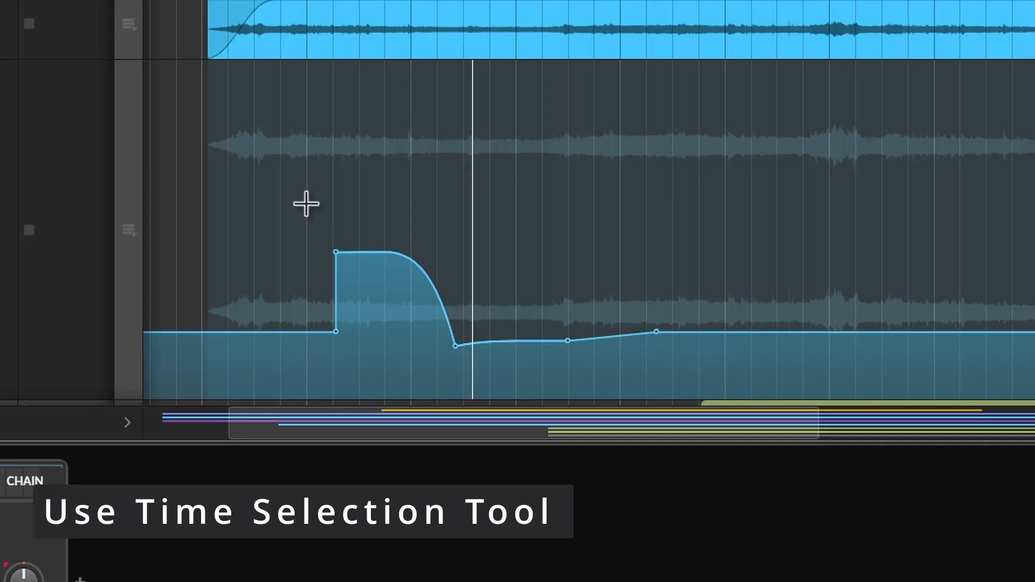
With the Time Selection tool, select the range around the curved bump and move it earlier on the timeline.
key(2)
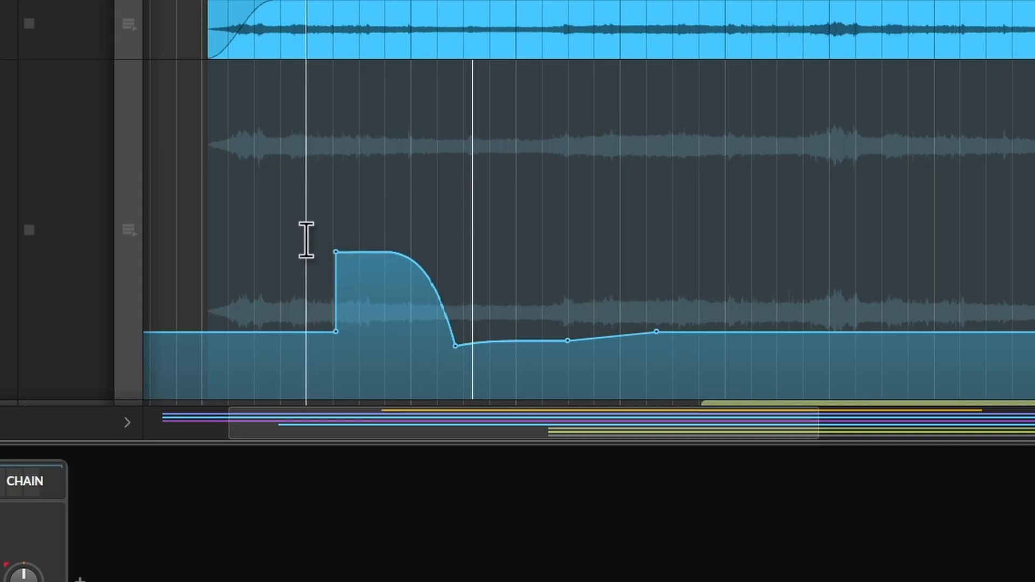
drag(307, 240, 463, 266)
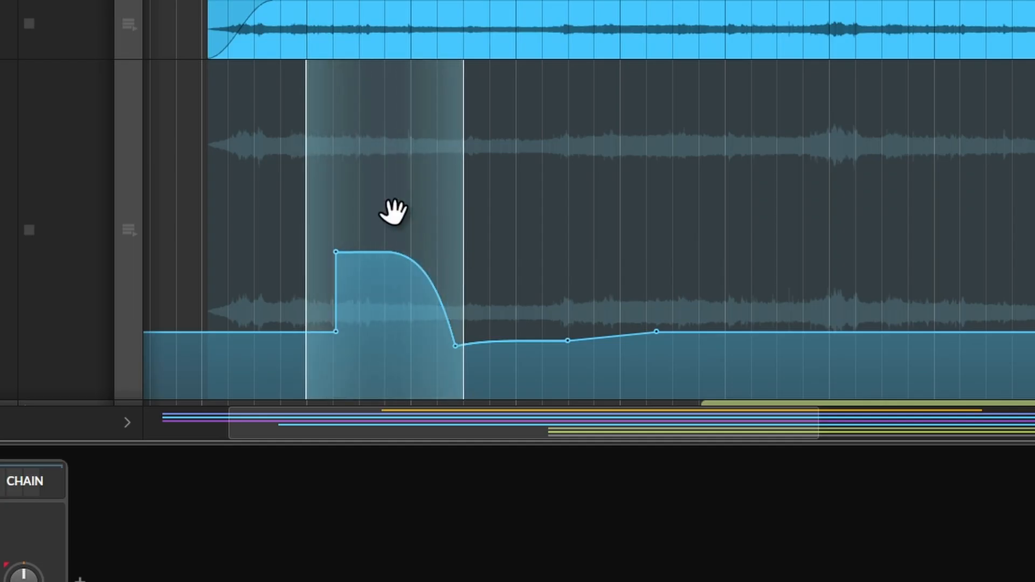
drag(393, 211, 319, 199)
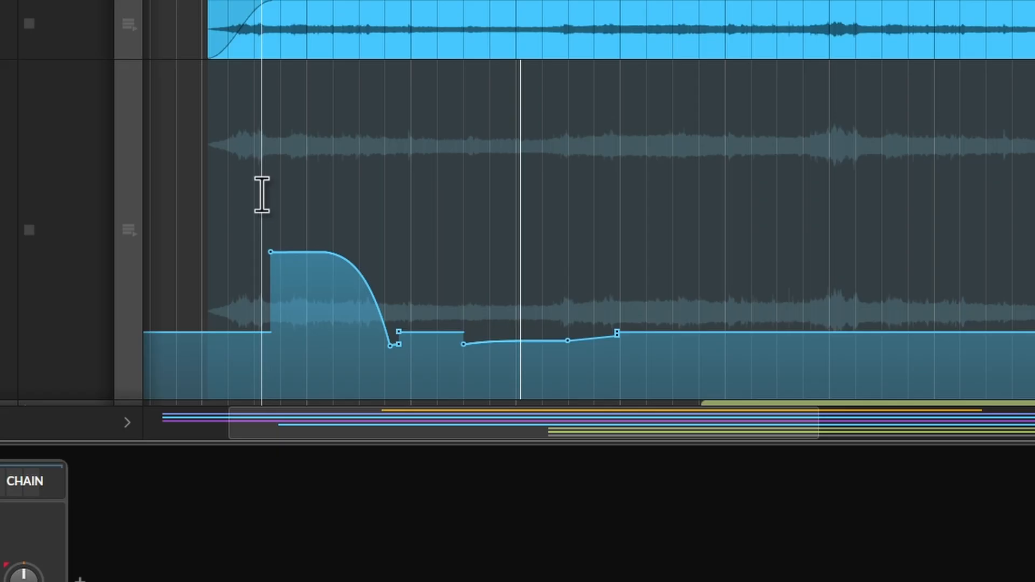
Time-select the moved bump with the flat section following it and raise the automation values in that range.
drag(262, 194, 469, 233)
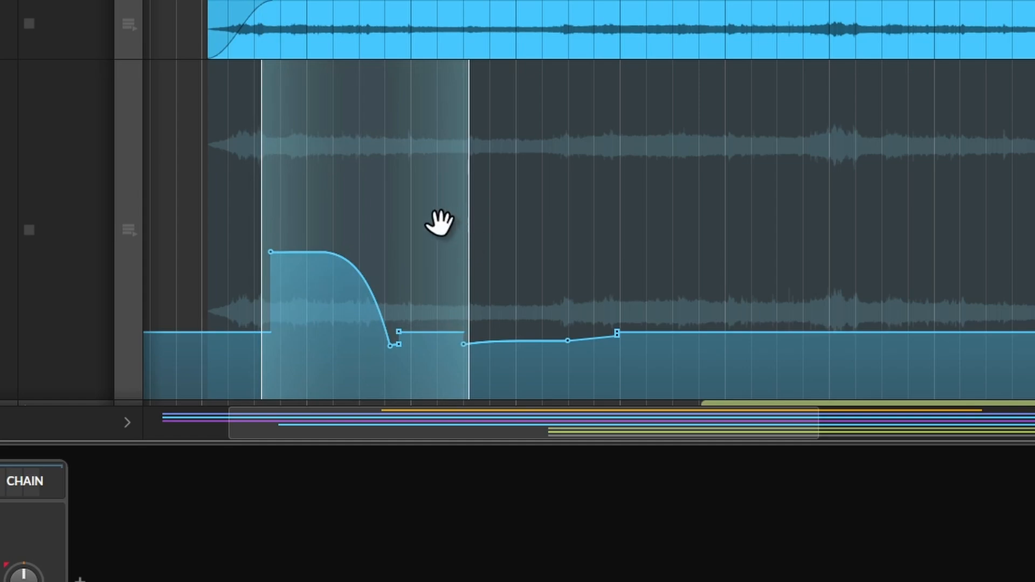
drag(405, 203, 404, 21)
drag(404, 150, 404, 232)
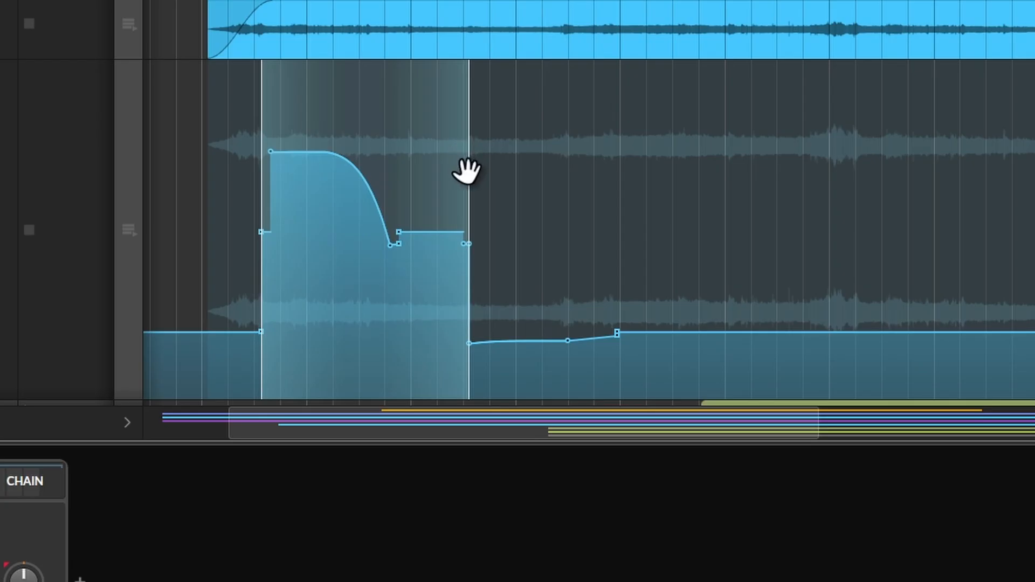
Stretch the selected automation range to nearly three times its length by moving its end edge later in time.
drag(467, 186, 862, 216)
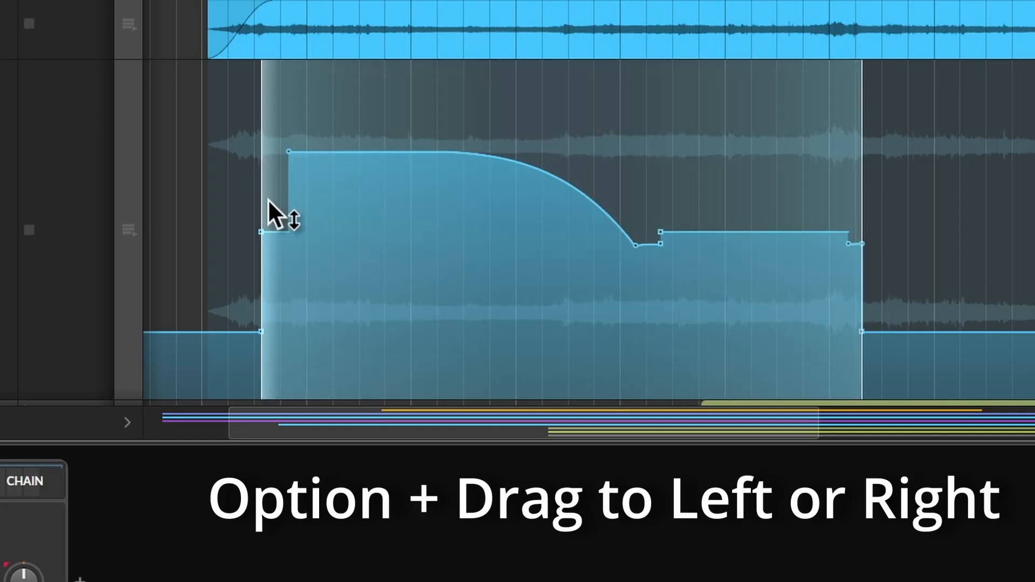
mouse_move(280, 201)
mouse_down()
mouse_move(751, 243)
mouse_move(238, 219)
mouse_move(848, 296)
mouse_move(594, 275)
mouse_move(363, 275)
mouse_move(373, 274)
mouse_up()
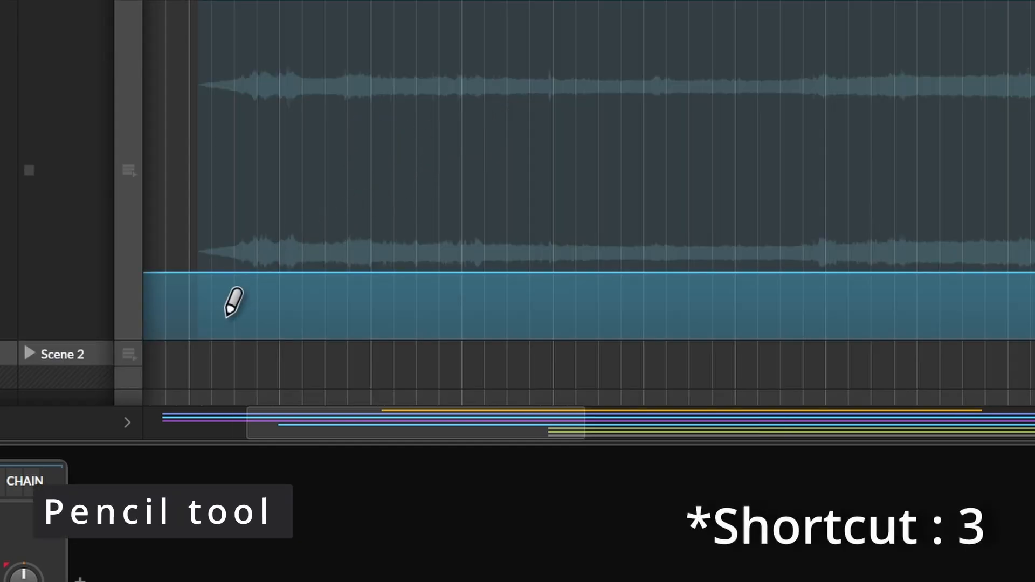
With the Pencil tool, draw a wavy freehand Wet Gain curve near the clip's start and redraw a short part of it.
drag(229, 222, 292, 207)
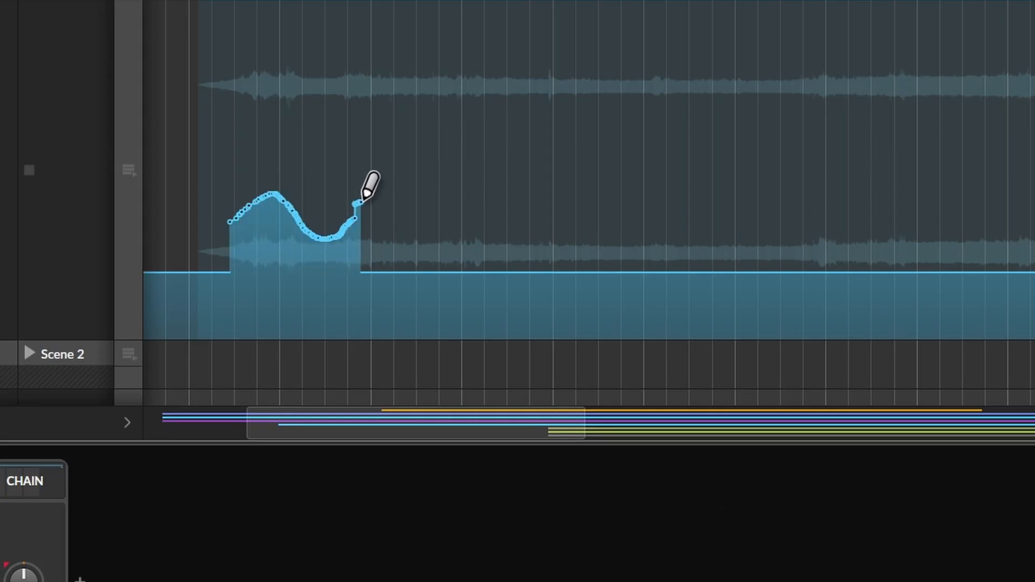
mouse_move(362, 201)
mouse_down()
mouse_move(463, 248)
mouse_move(502, 249)
mouse_move(554, 223)
mouse_up()
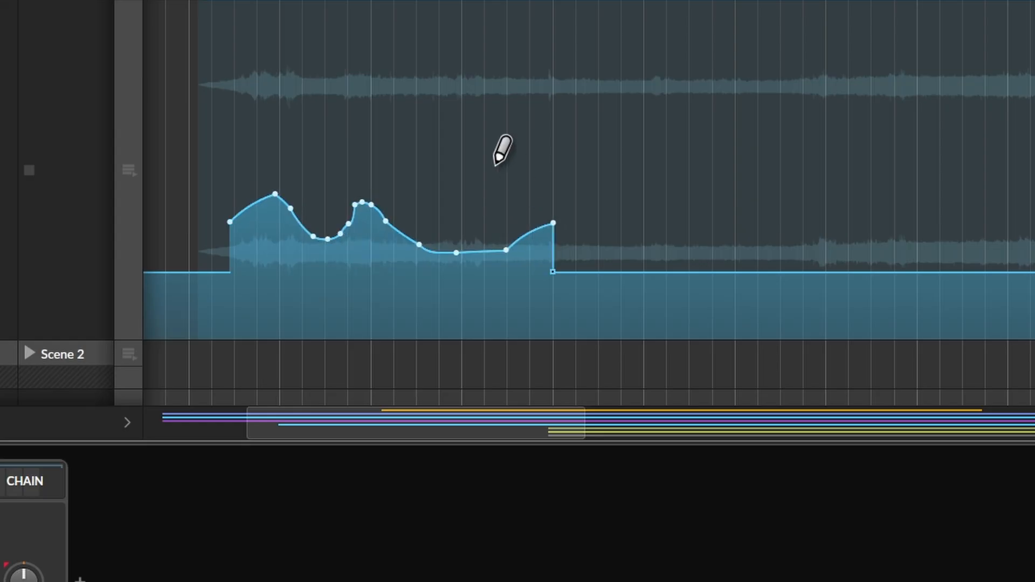
scroll(345, 203, up, 6)
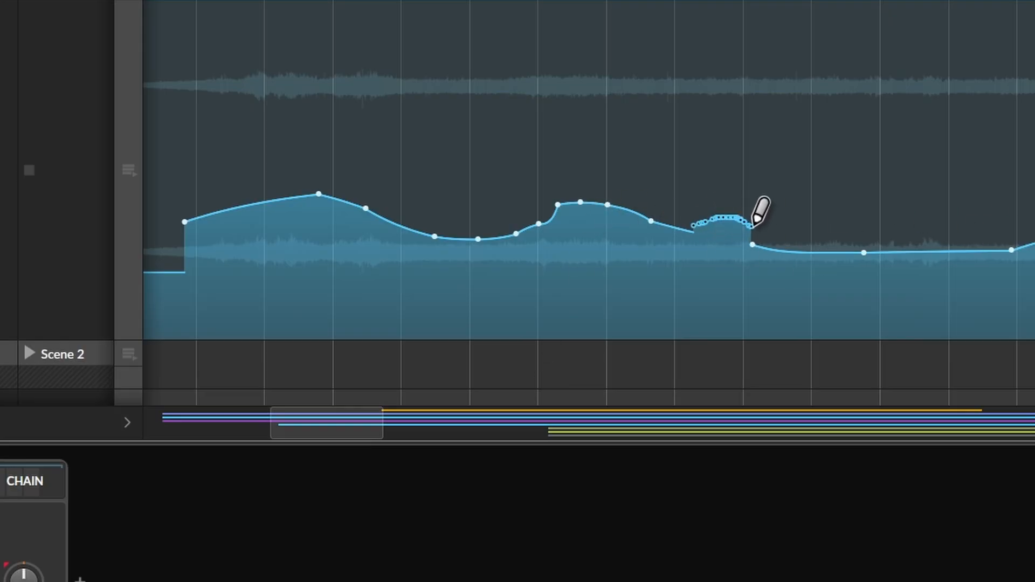
drag(843, 249, 844, 251)
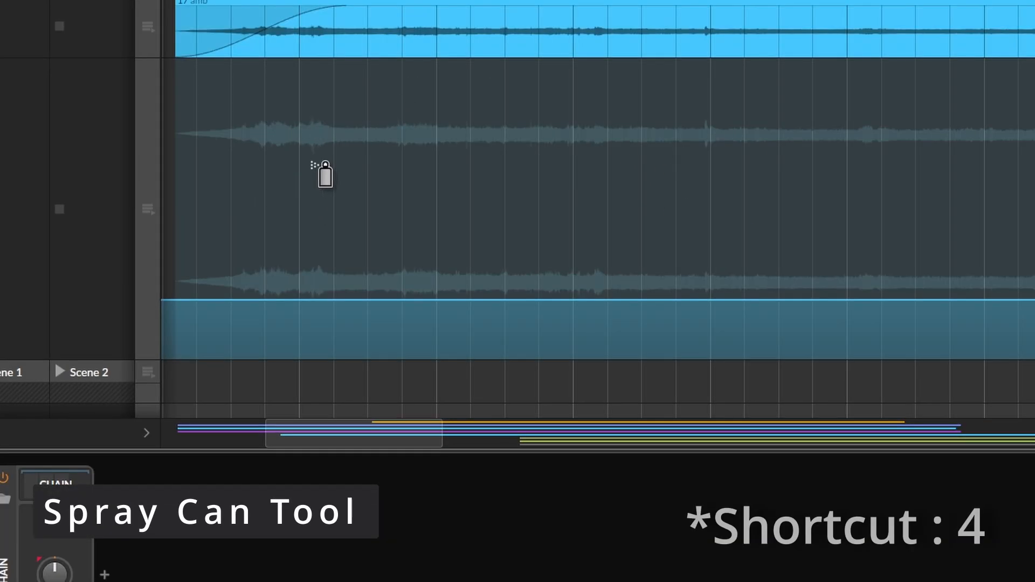
With the Spray Can tool, place four held automation steps of differing heights on the 1/1 beat grid.
click(306, 168)
click(393, 155)
click(453, 208)
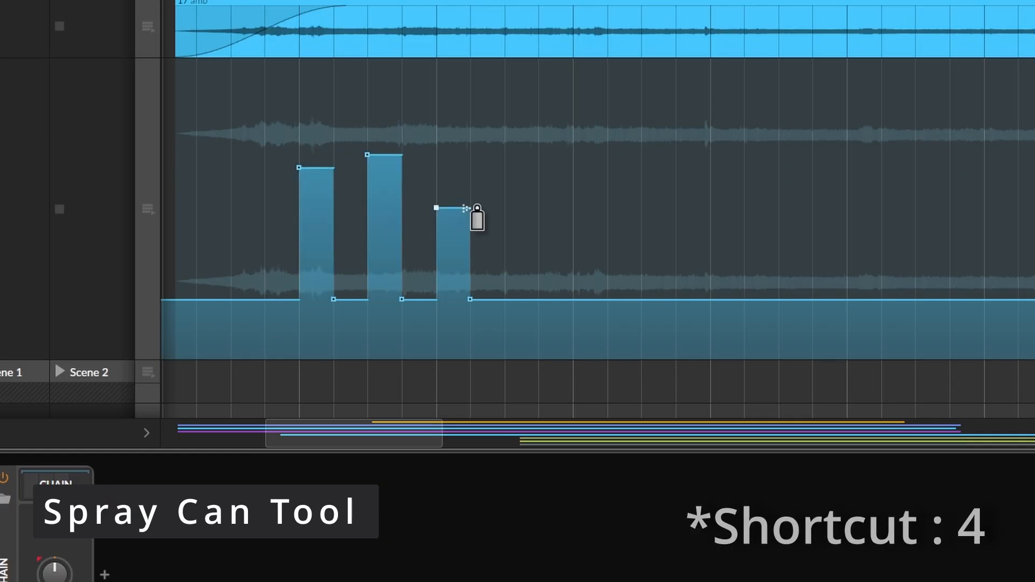
click(488, 174)
Spray another held step and a continuous run of stepped values after the first four steps.
mouse_move(587, 131)
mouse_down()
mouse_move(672, 176)
mouse_move(743, 241)
mouse_move(803, 157)
mouse_move(879, 192)
mouse_up()
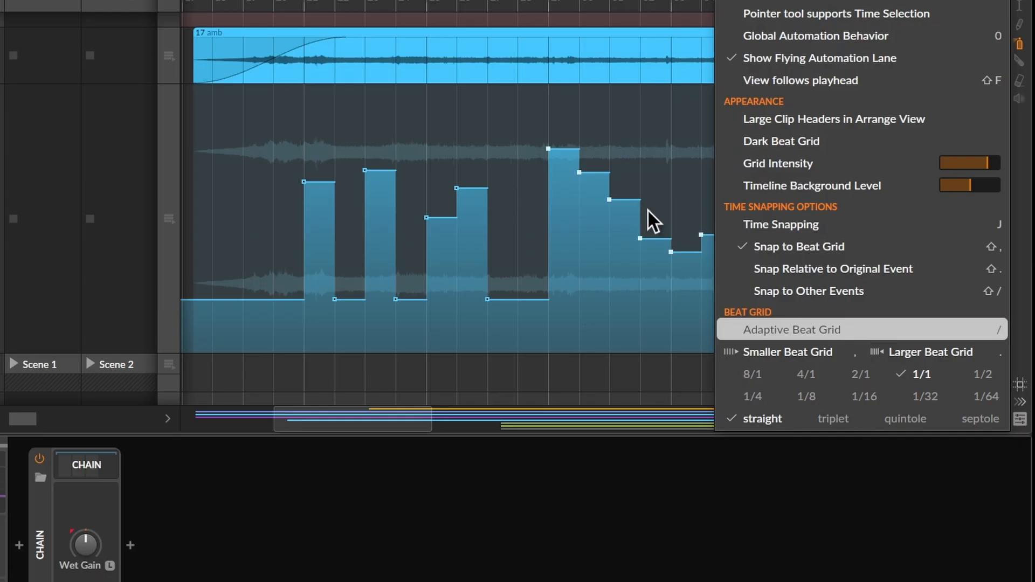
click(646, 167)
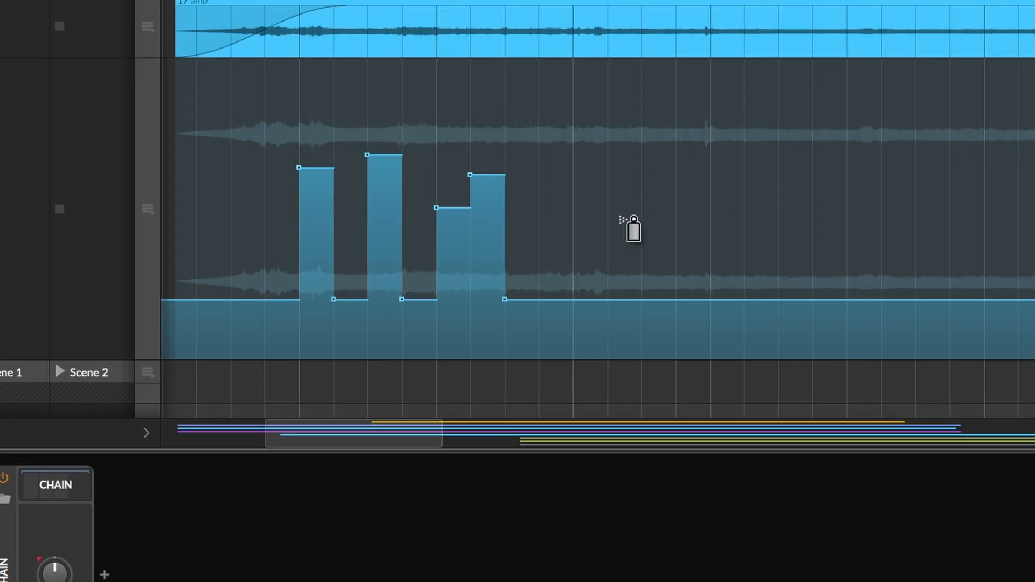
click(600, 180)
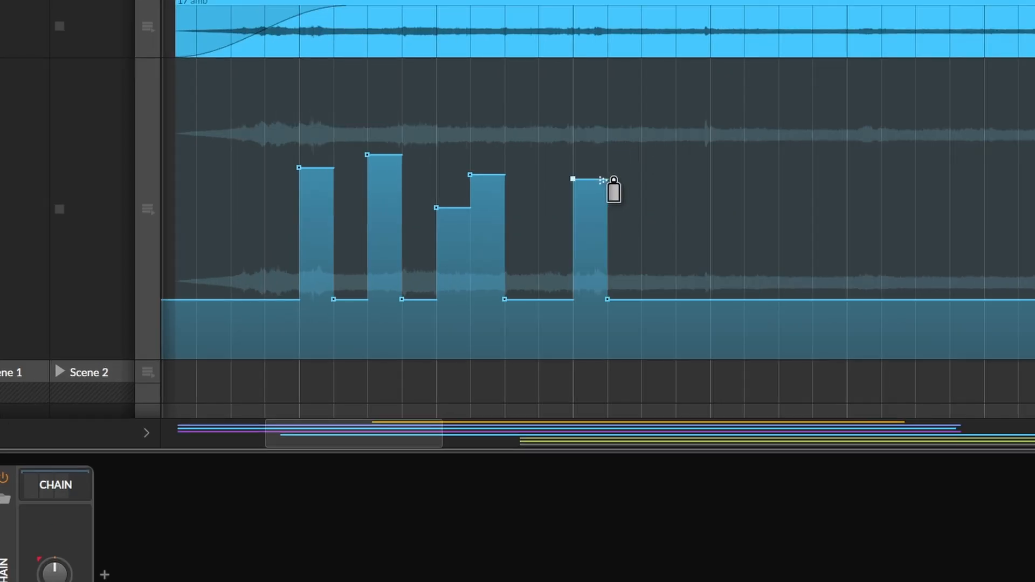
mouse_move(657, 165)
mouse_down()
mouse_move(1017, 184)
mouse_move(654, 171)
mouse_move(1017, 194)
mouse_move(322, 128)
mouse_up()
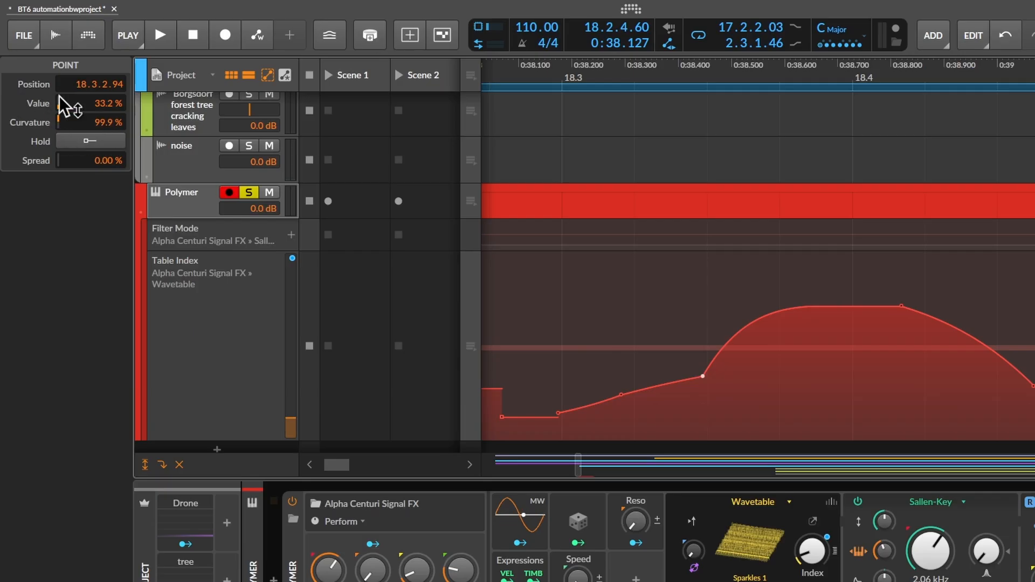
Turn Hold on for the Table Index point at 18.3.2.94 and switch it off again.
click(70, 138)
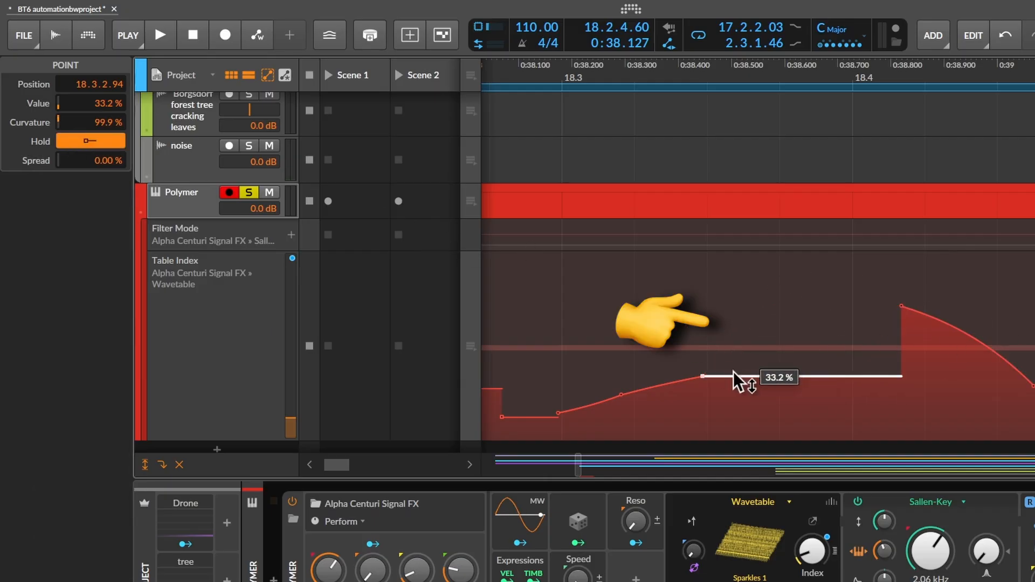
click(111, 141)
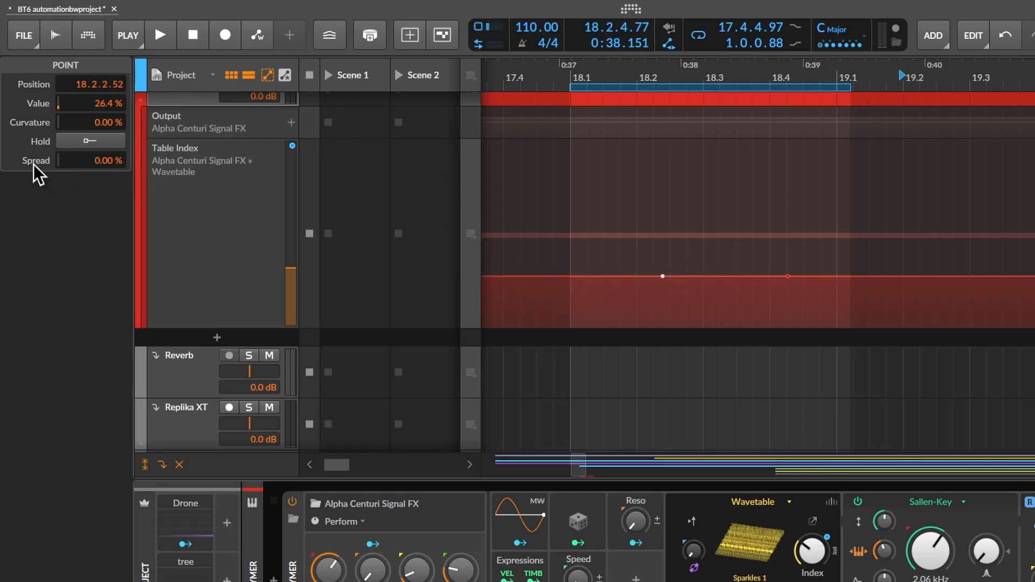
Set the Spread of the Table Index point at 18.2.2.52 to 62.8 % and play back the looped section.
drag(96, 166, 96, 161)
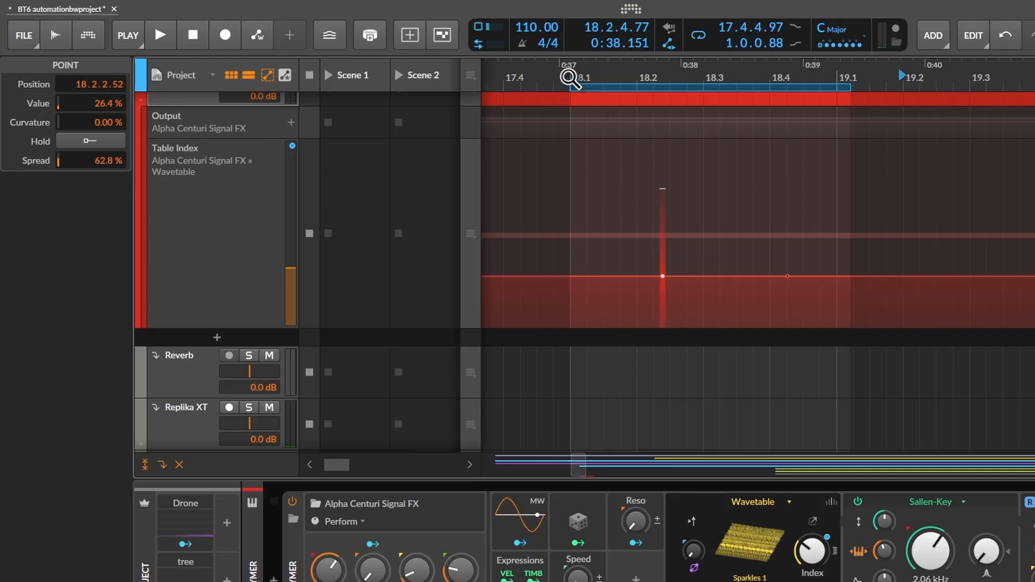
key(space)
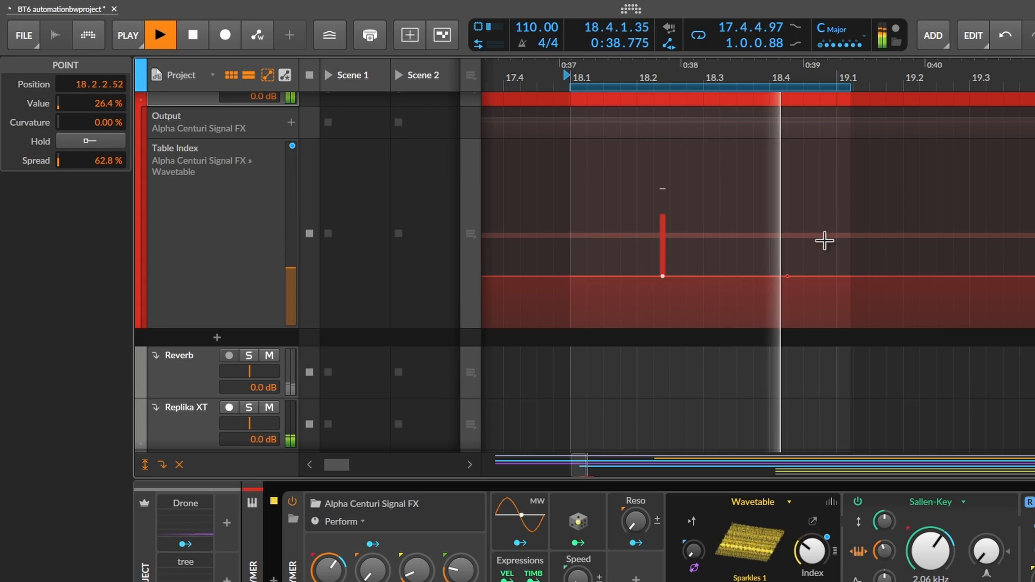
key(space)
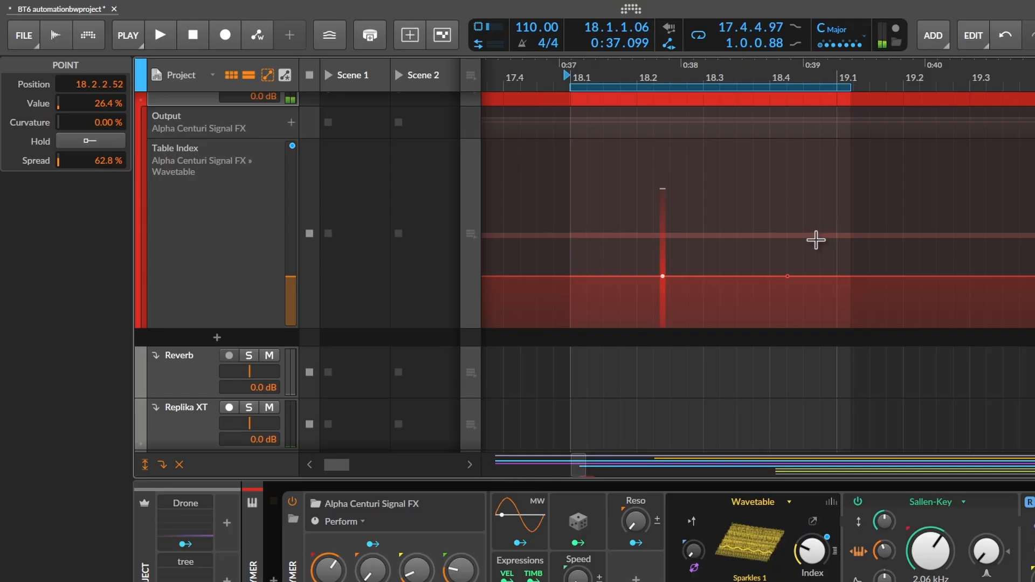
Spray a continuous run of held Table Index steps across bar 18 and select the points from 18.1.4.00 to 19.1.
click(609, 187)
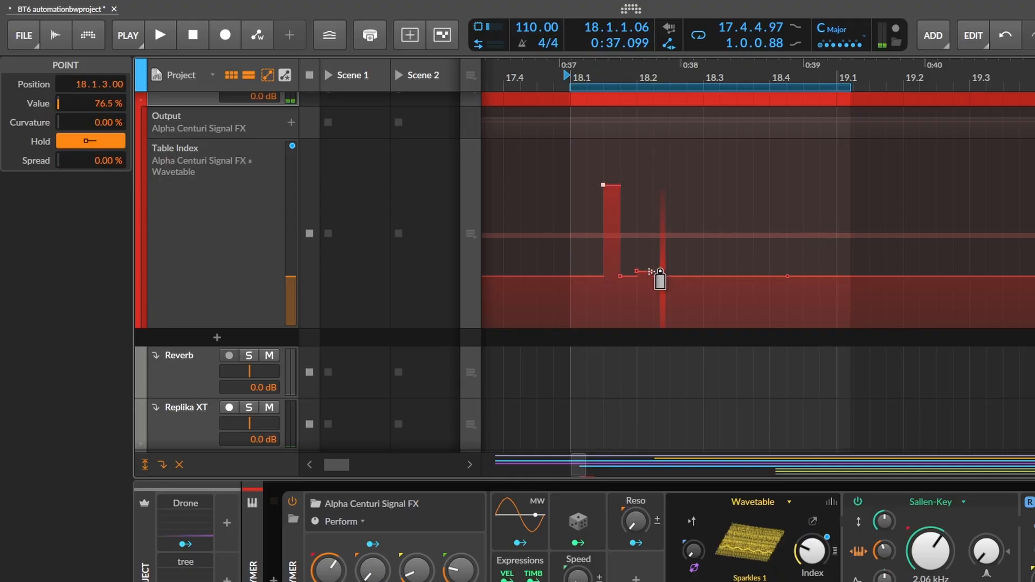
click(771, 203)
click(820, 240)
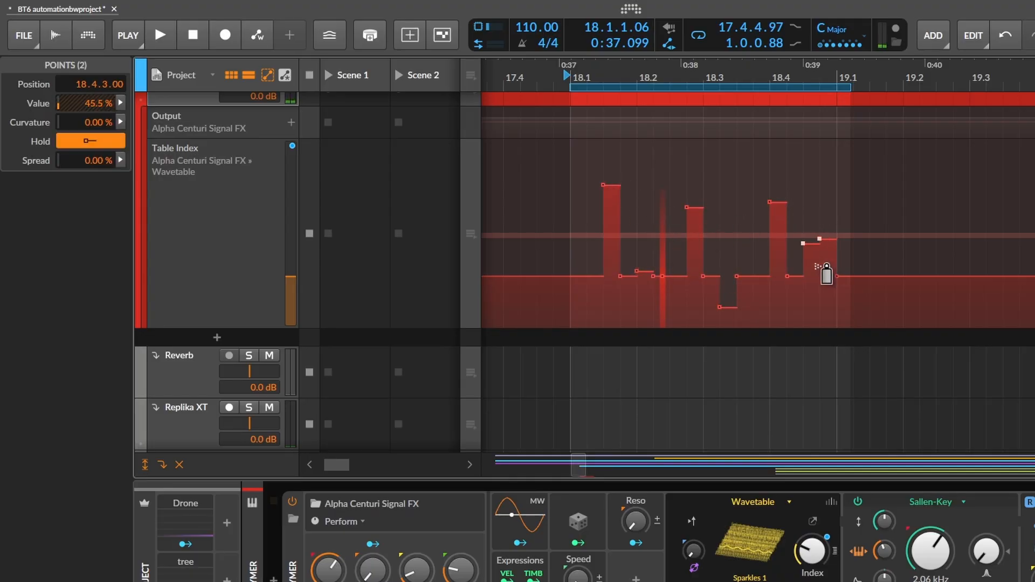
click(804, 309)
mouse_move(657, 296)
mouse_down()
mouse_move(705, 300)
mouse_move(806, 259)
mouse_move(799, 310)
mouse_move(811, 194)
mouse_move(683, 236)
mouse_move(629, 303)
mouse_up()
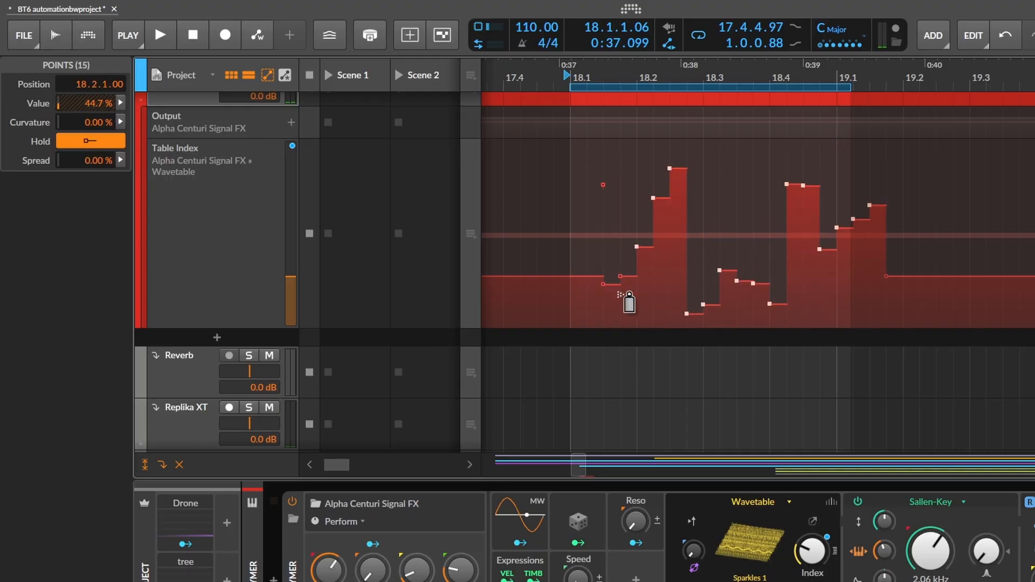
drag(604, 150, 841, 349)
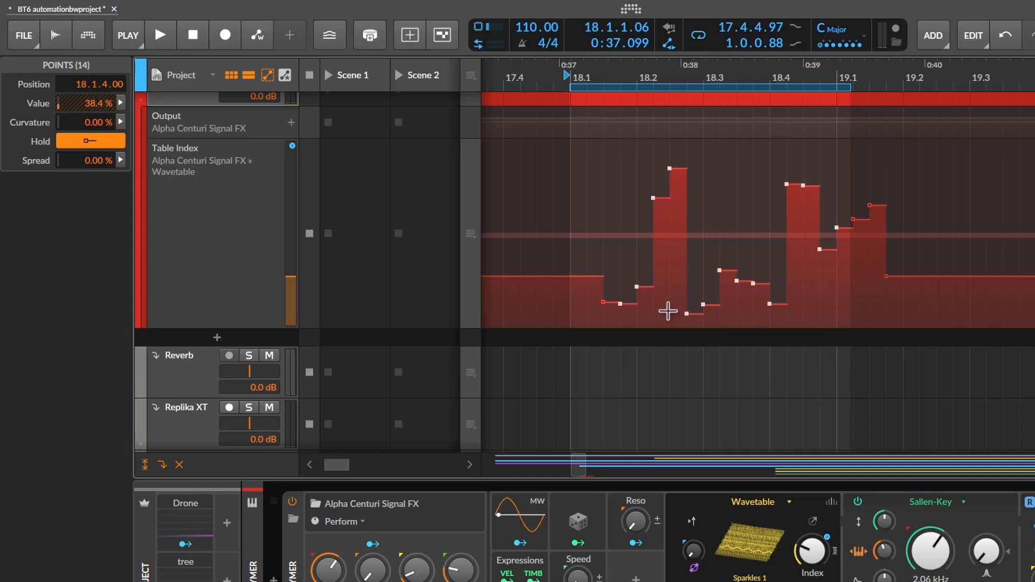
Set the selected Table Index points' Spread to a mean of 46.4 %, add slight Chaos in the histogram, and play back the section.
click(121, 161)
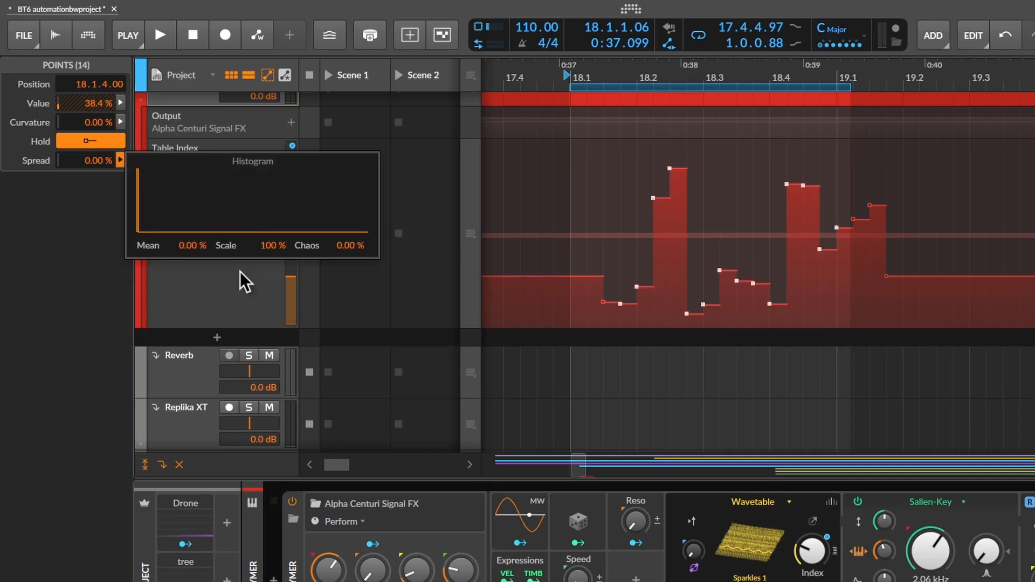
drag(202, 249, 201, 227)
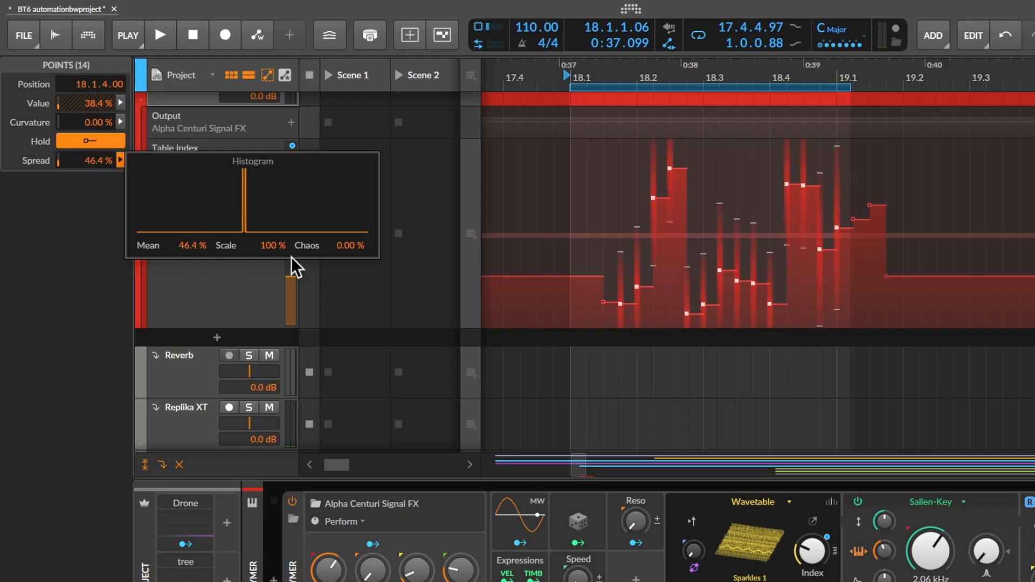
drag(350, 246, 350, 242)
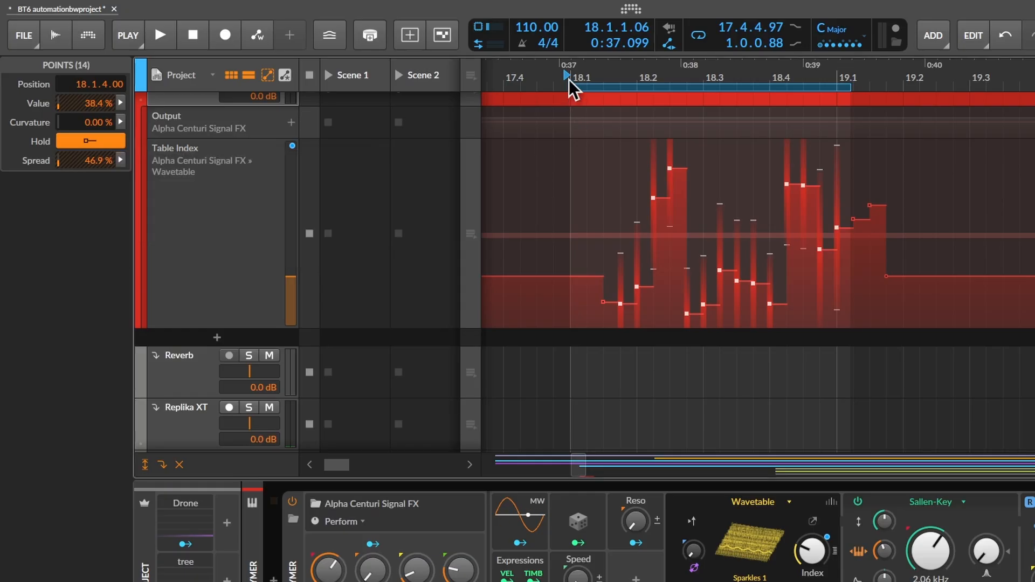
key(space)
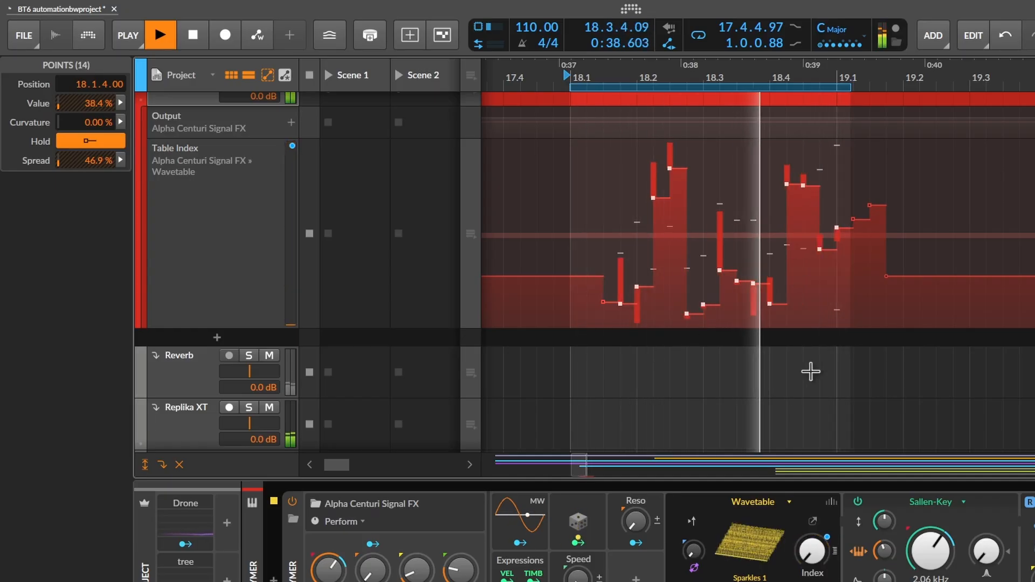
key(space)
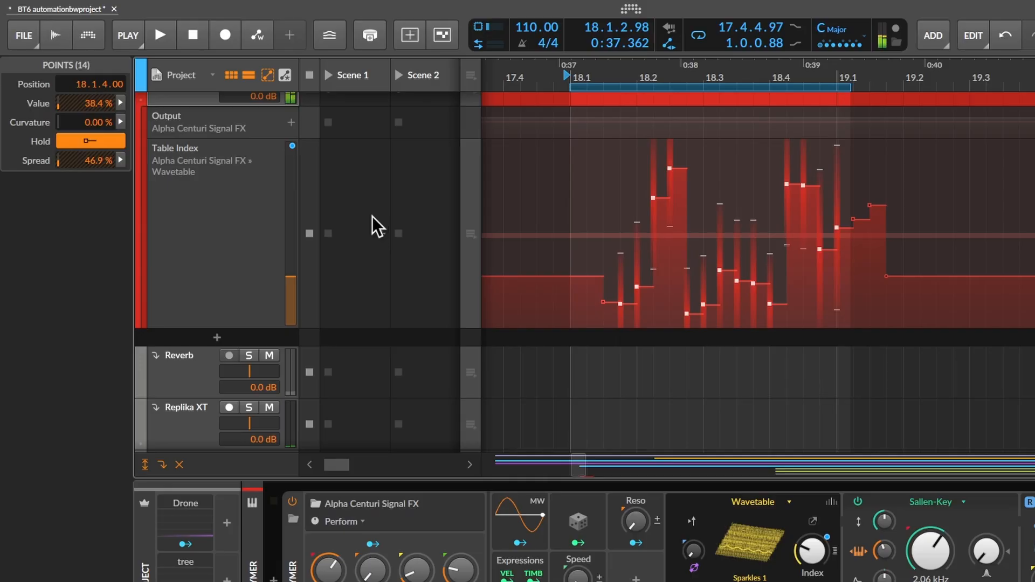
Give the Table Index lane a fixed modulation seed, play the section, and return the seed to Random.
click(267, 238)
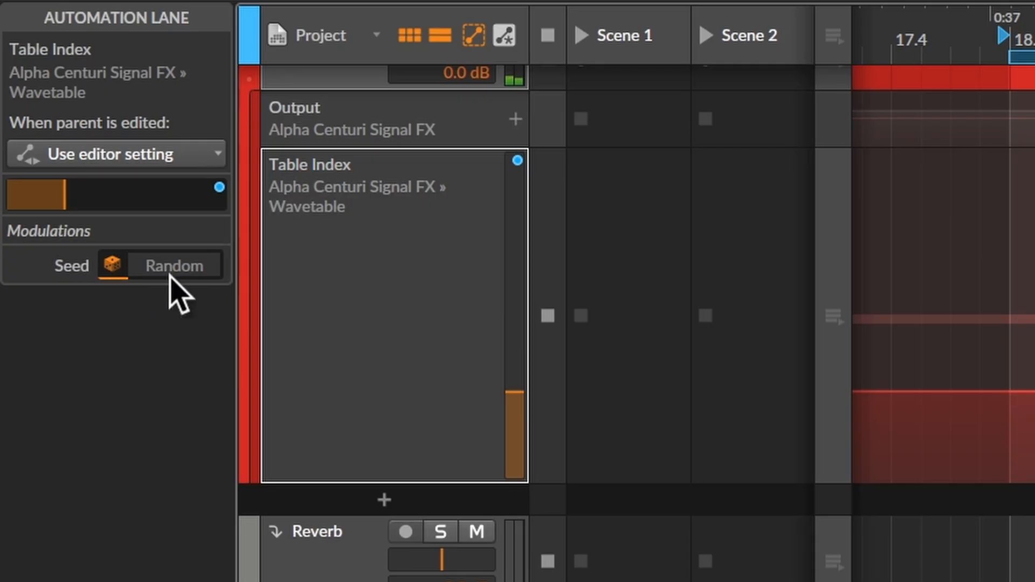
click(172, 267)
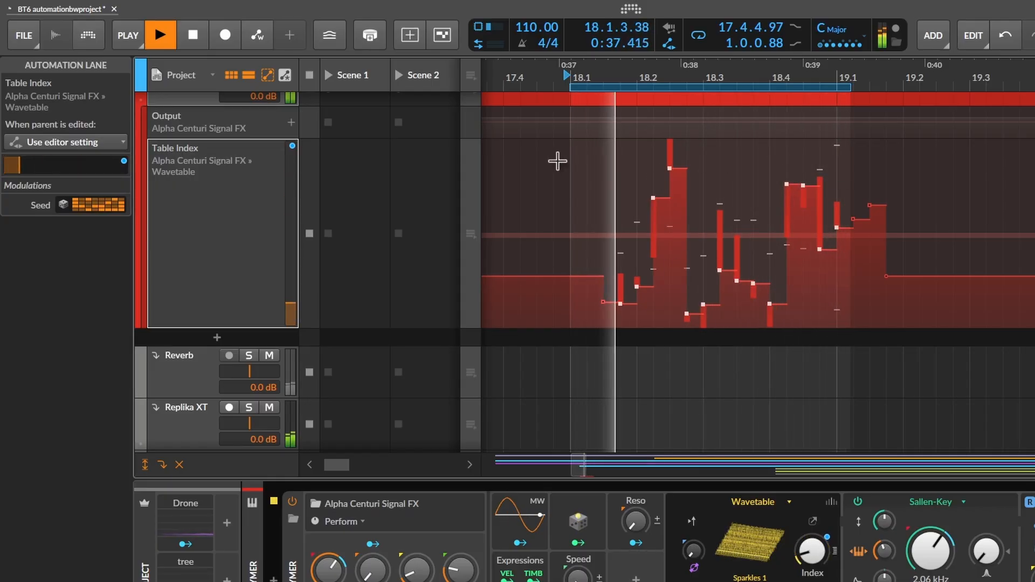
click(99, 205)
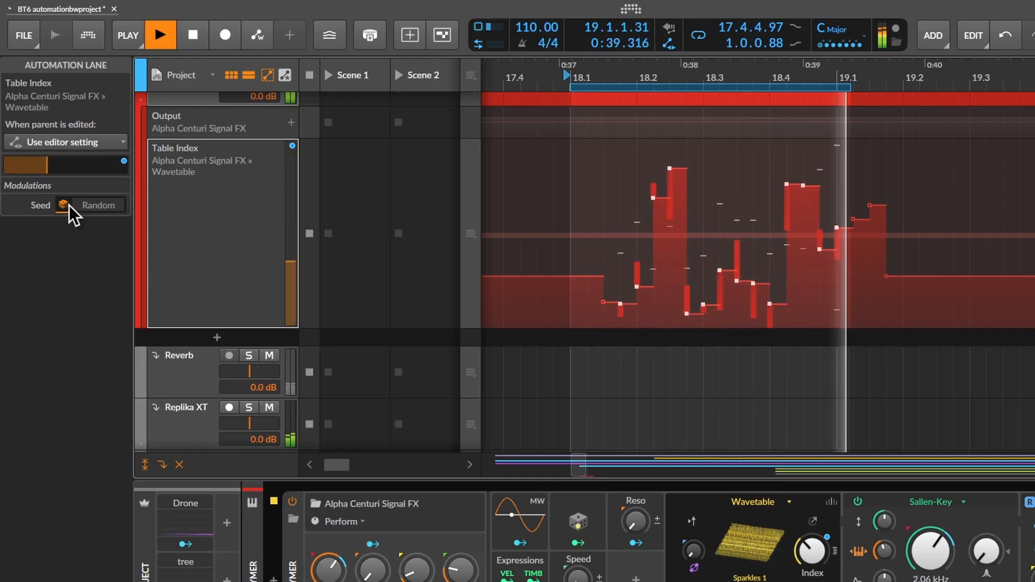
key(space)
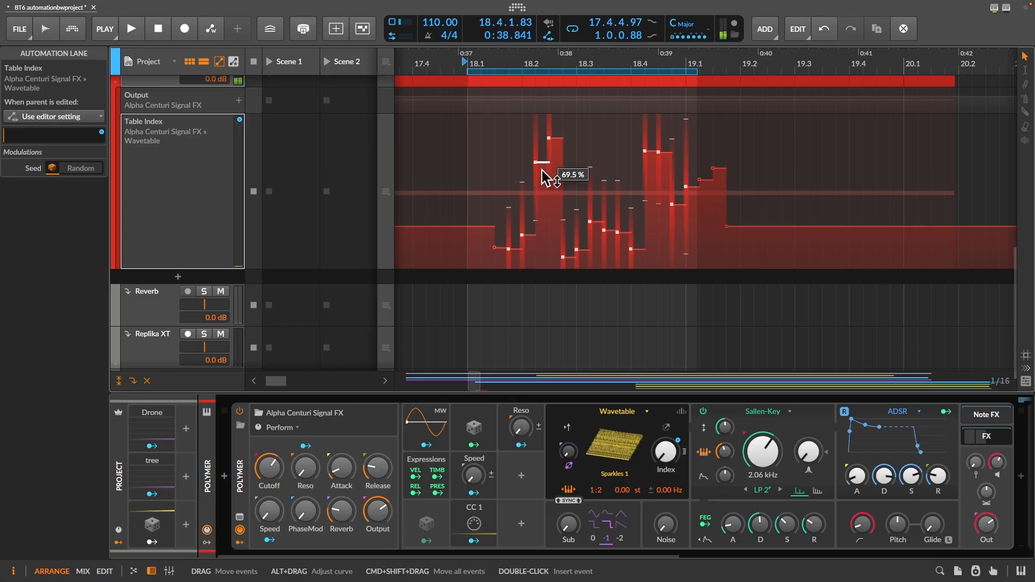
Select the Table Index point at 18.2.2.00, narrow its Spread to 0 % directly in the lane and widen it again.
click(536, 164)
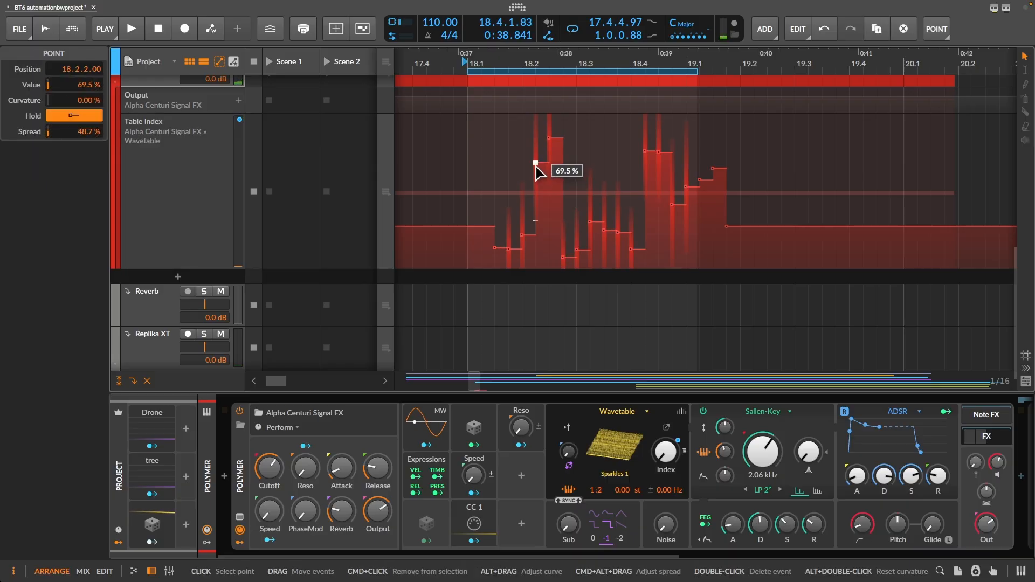
drag(537, 164, 533, 194)
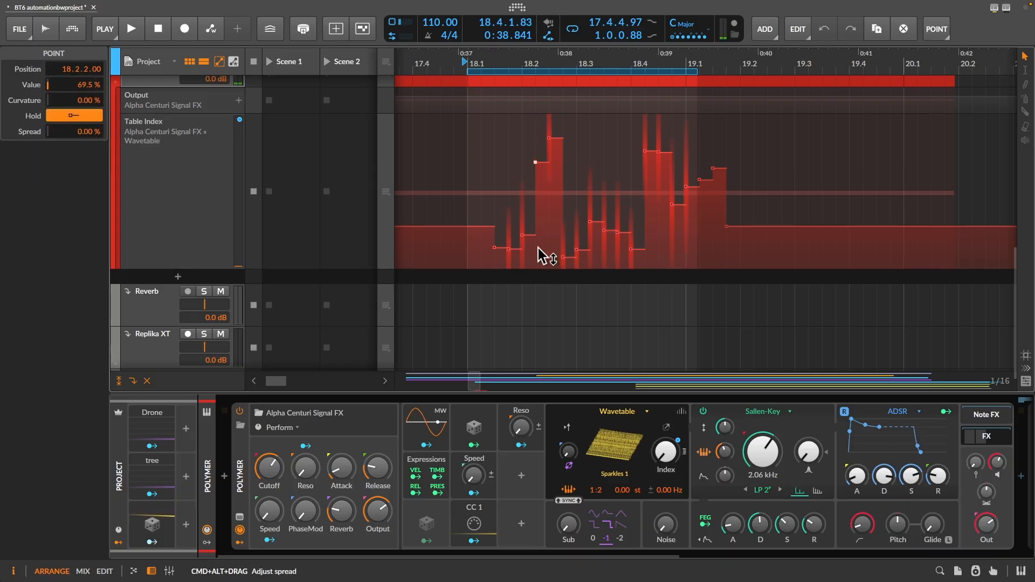
drag(538, 248, 524, 169)
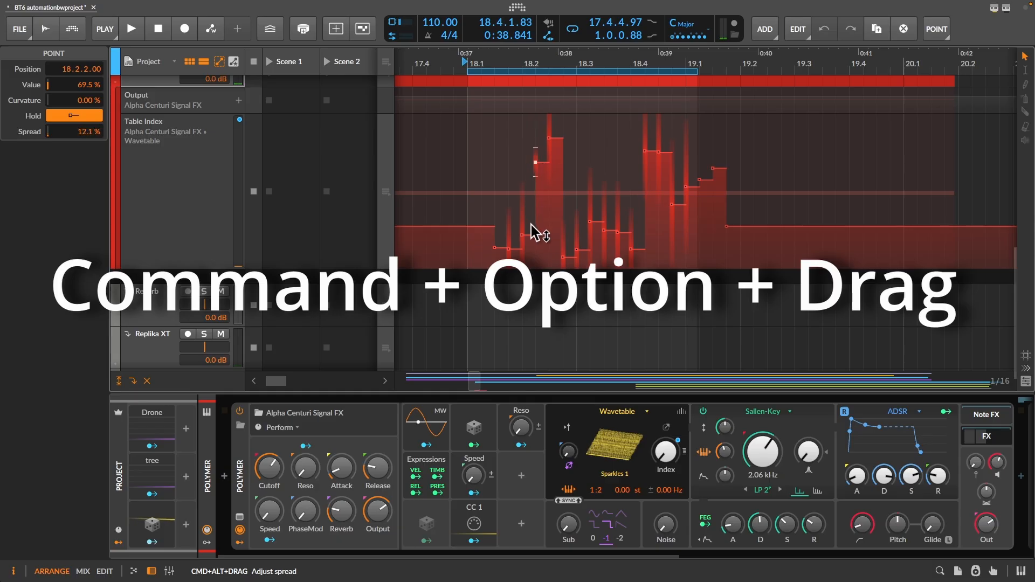
drag(531, 196, 533, 218)
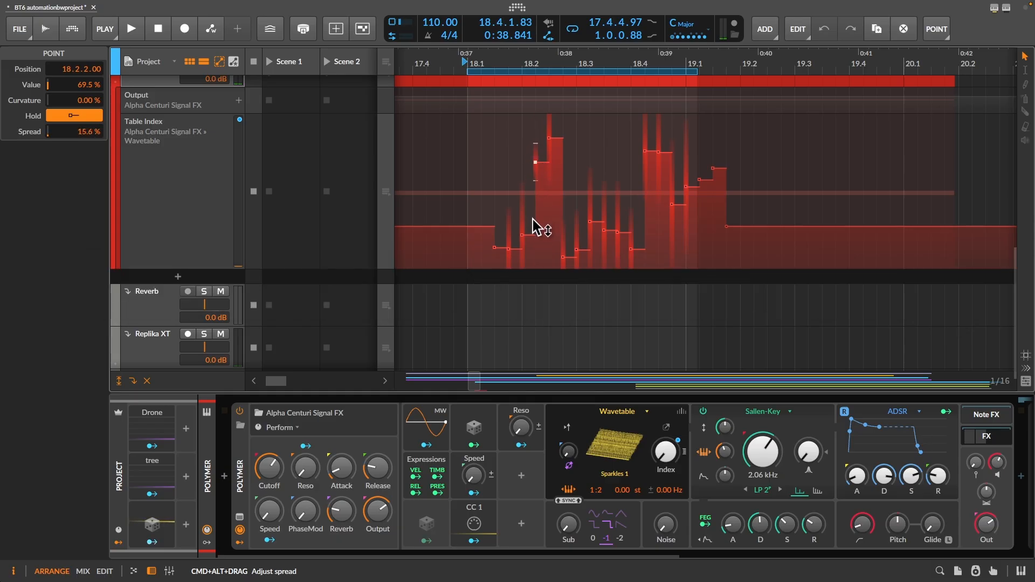
drag(534, 277, 536, 190)
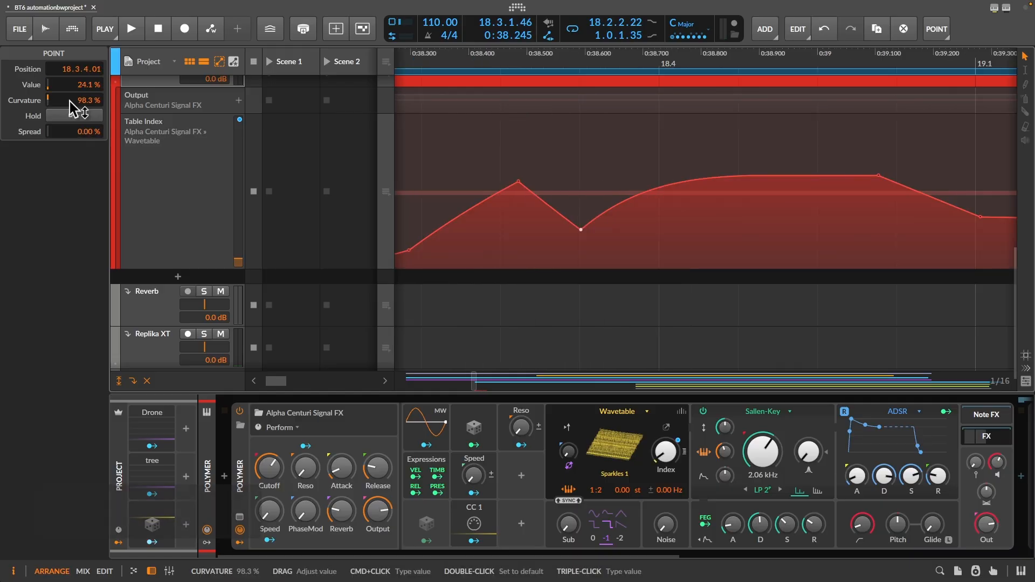
Reset the Curvature of the Table Index point at 18.3.4.01 to its default and set it to 50 %.
mouse_move(75, 101)
mouse_down()
mouse_move(75, 140)
mouse_move(76, 61)
mouse_move(75, 111)
mouse_up()
double_click(82, 101)
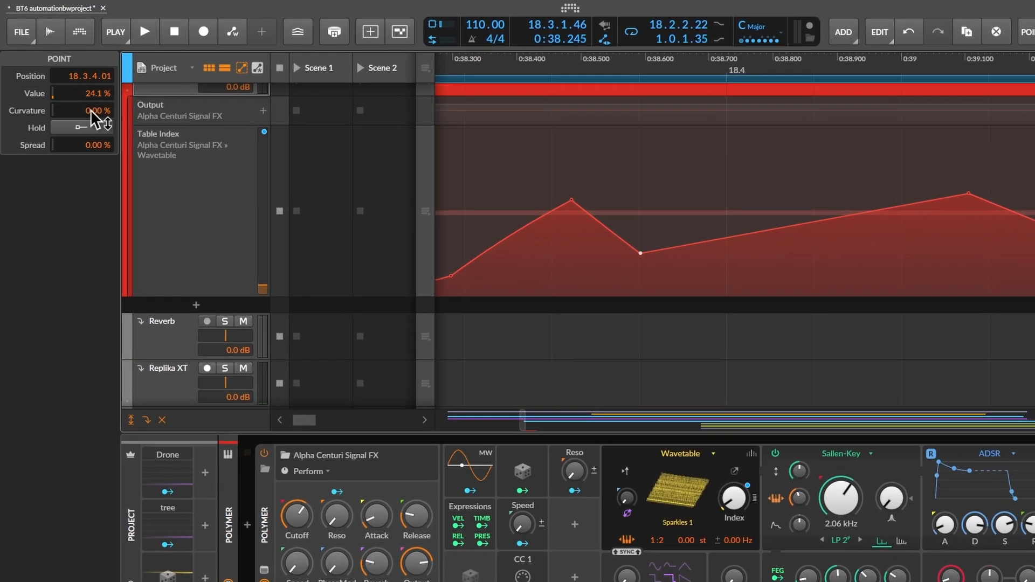
triple_click(84, 102)
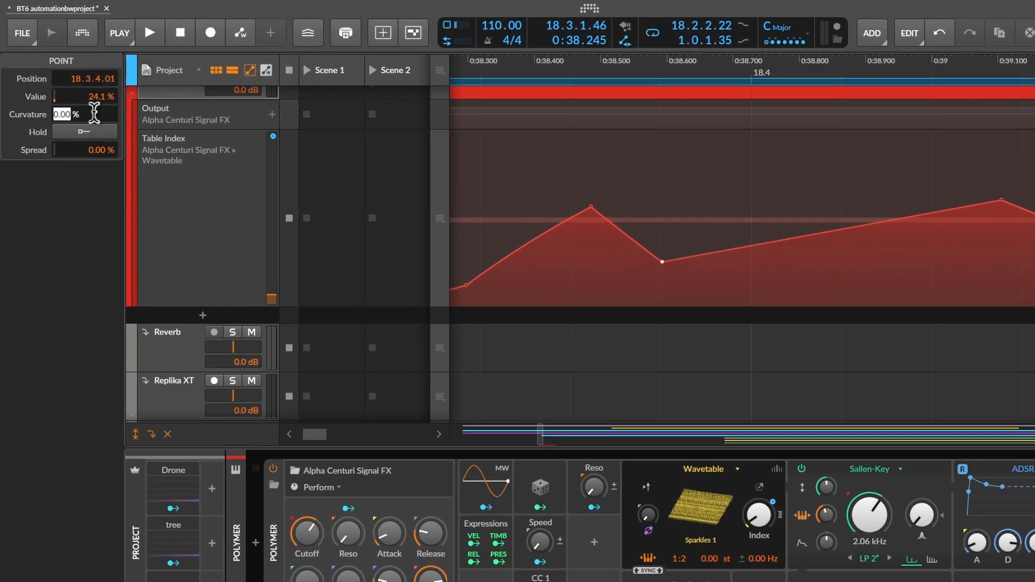
text(50)
key(Return)
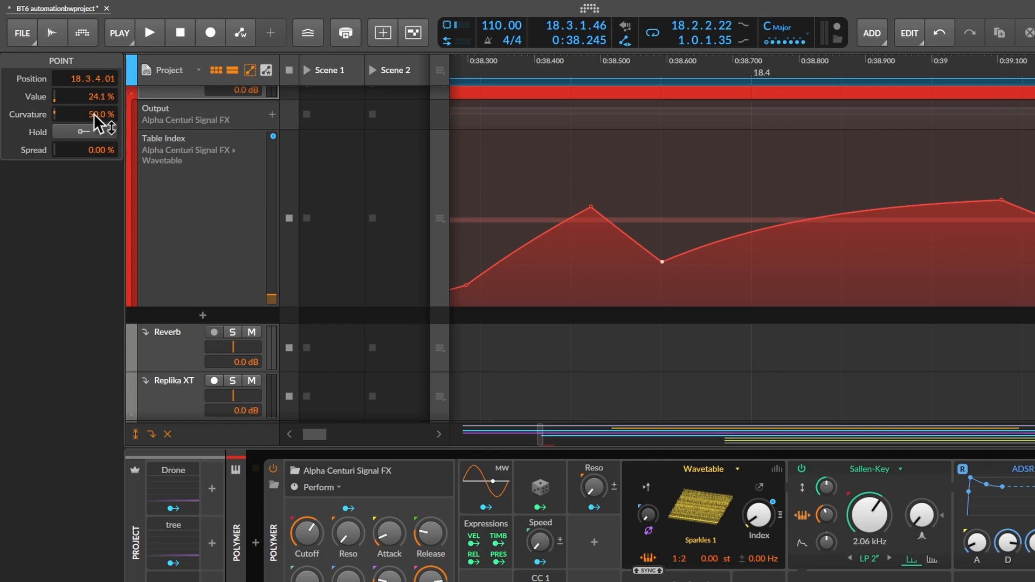
Set the Curvature of the Table Index point at 18.3.4.01 to 60 %.
triple_click(94, 114)
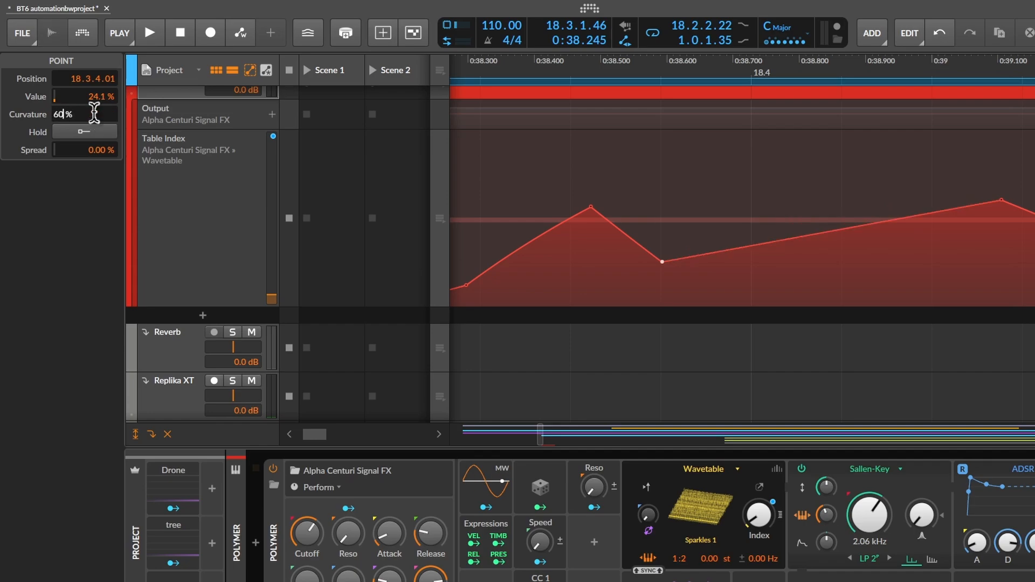
text(60)
key(Return)
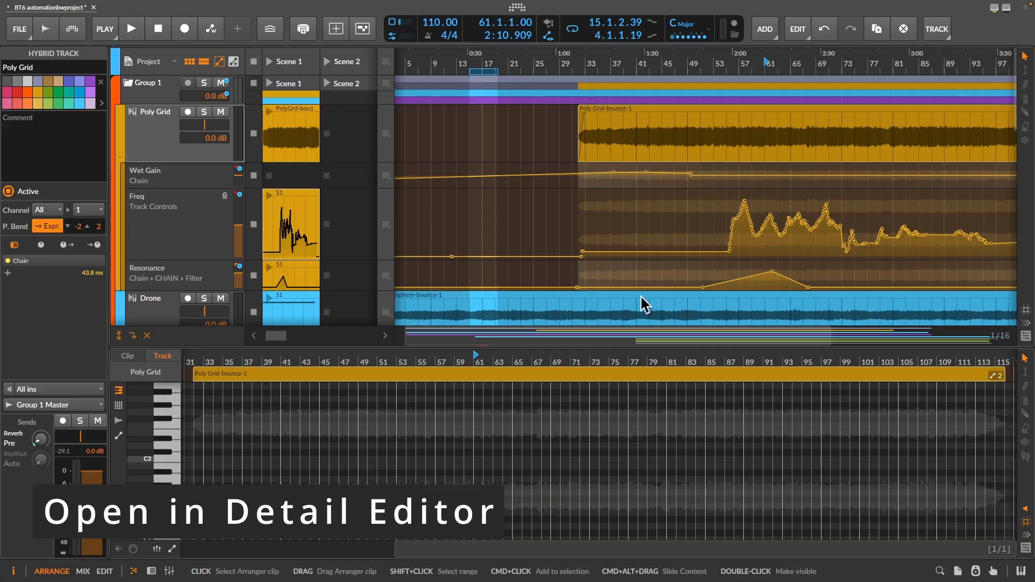
Open Poly Grid's Freq automation lane in an enlarged detail editor, then view it in the Edit layout and return to the Arrange layout.
double_click(172, 245)
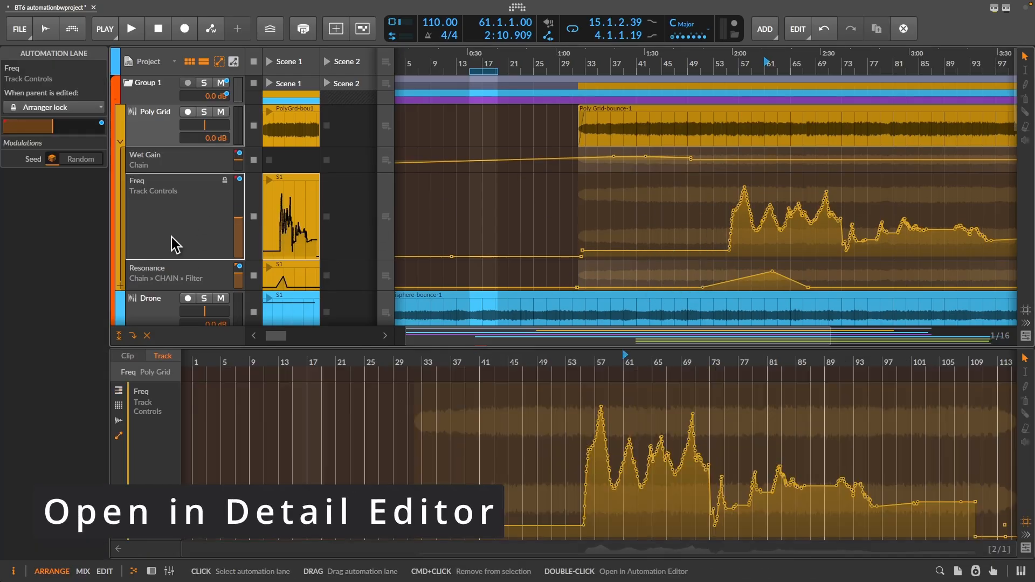
drag(553, 347, 553, 319)
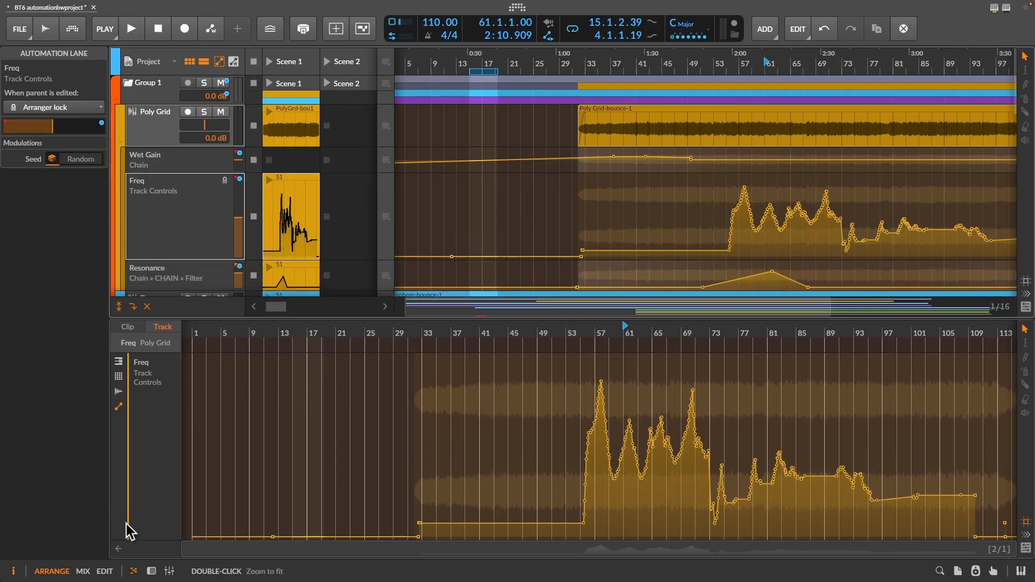
click(102, 571)
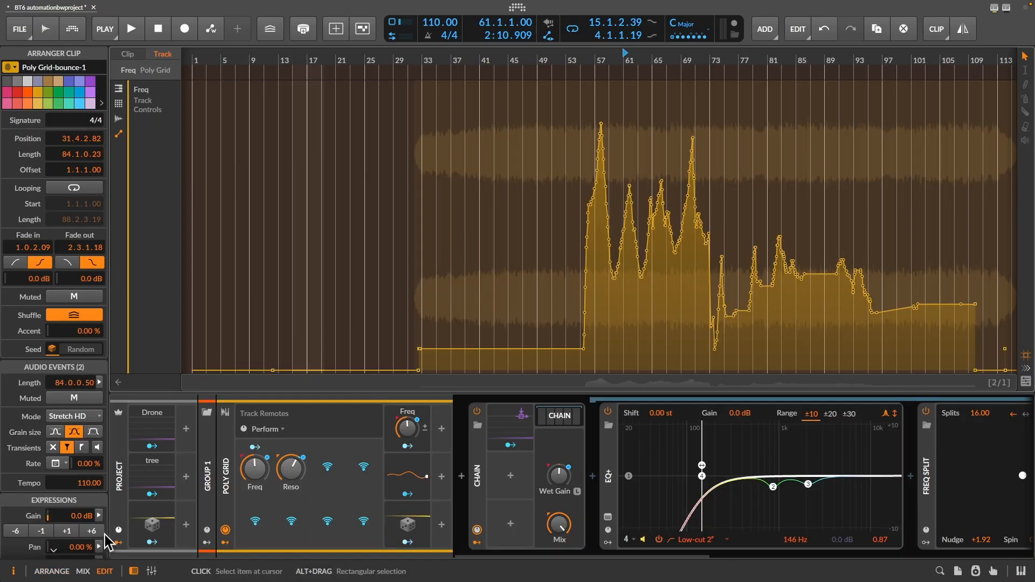
key(F3)
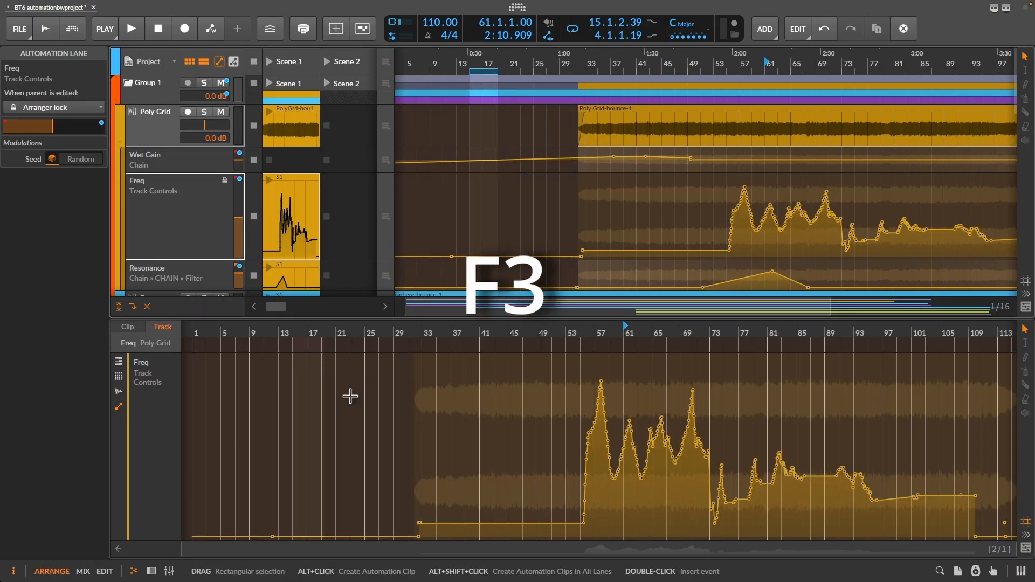
Select the Poly Grid-bounce-1 clip in the arranger and show its automation in the detail editor.
click(622, 120)
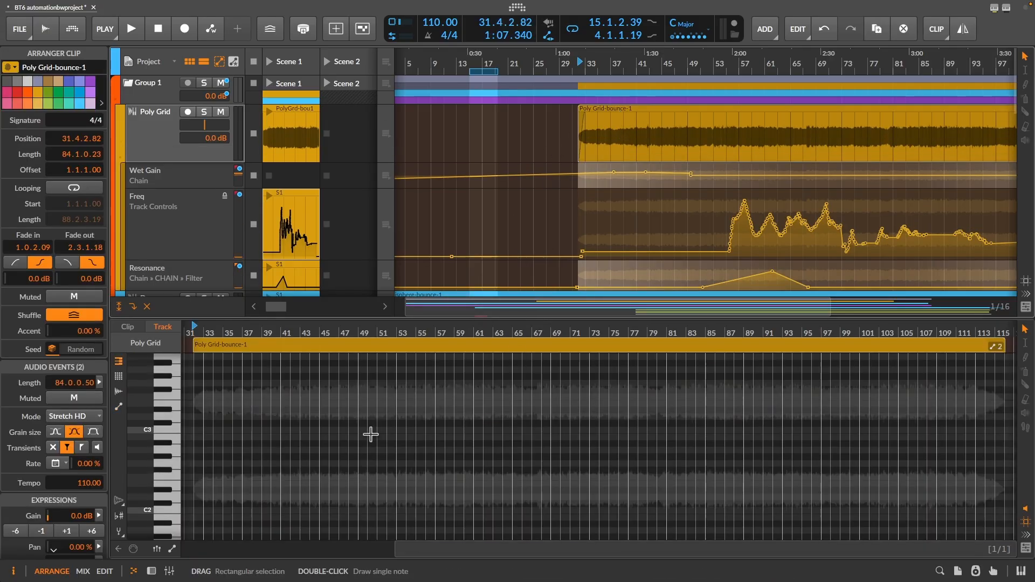
click(118, 410)
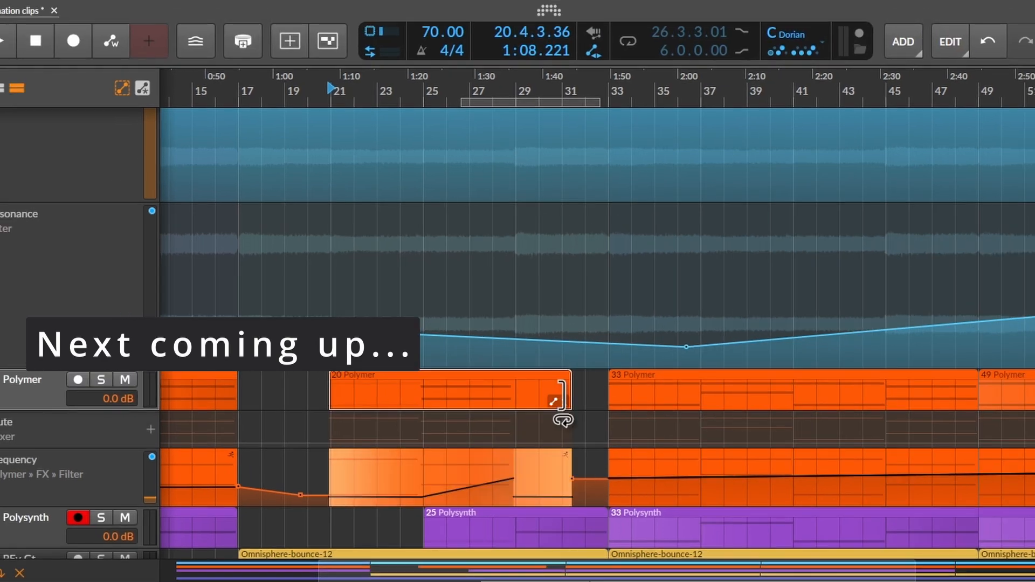
In the automation clips project, adjust the 20 Polymer clip's loop end and consolidate the selected Polymer Frequency automation into an automation clip.
drag(563, 420, 512, 418)
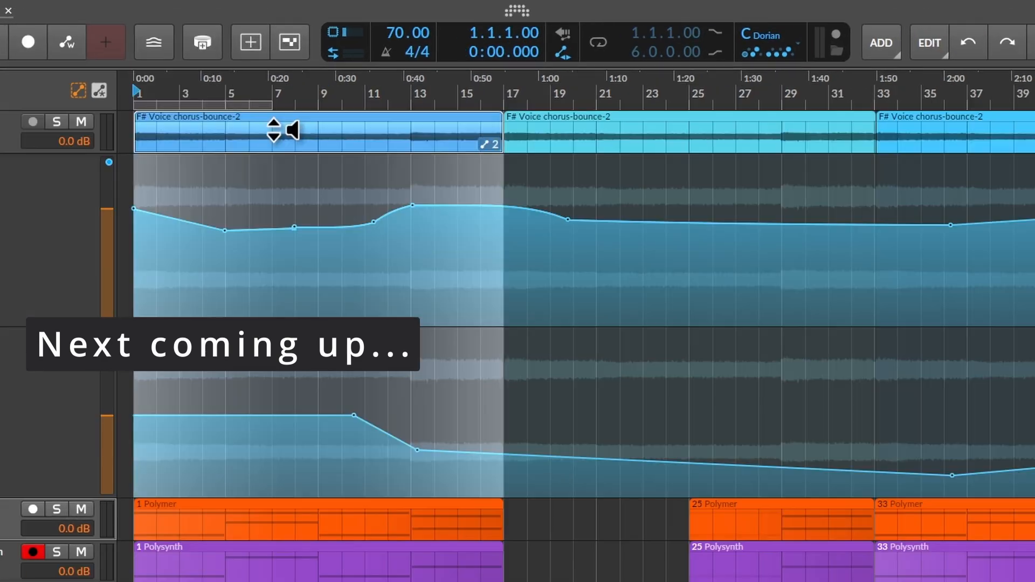
key(ctrl+j)
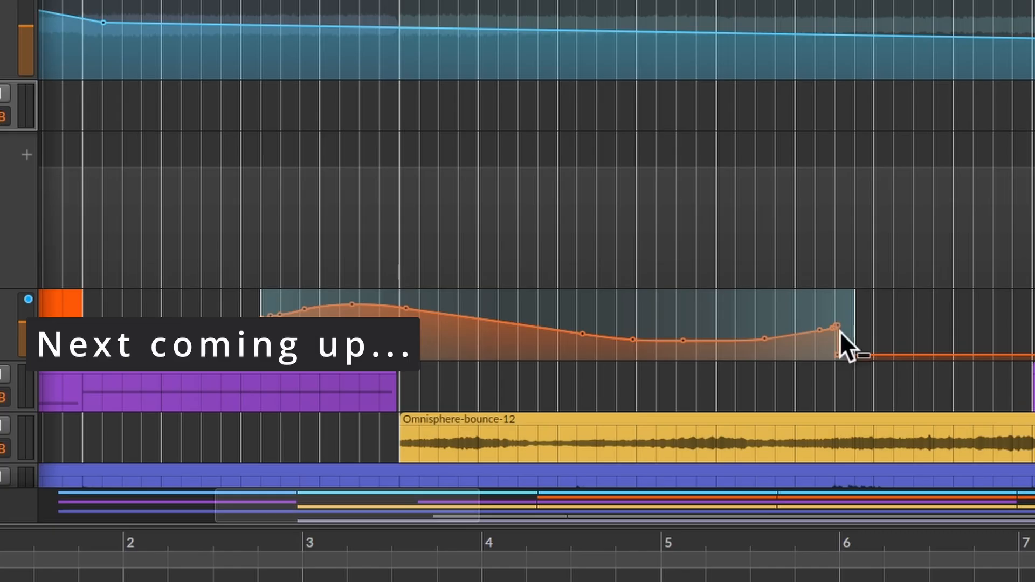
key(ctrl+j)
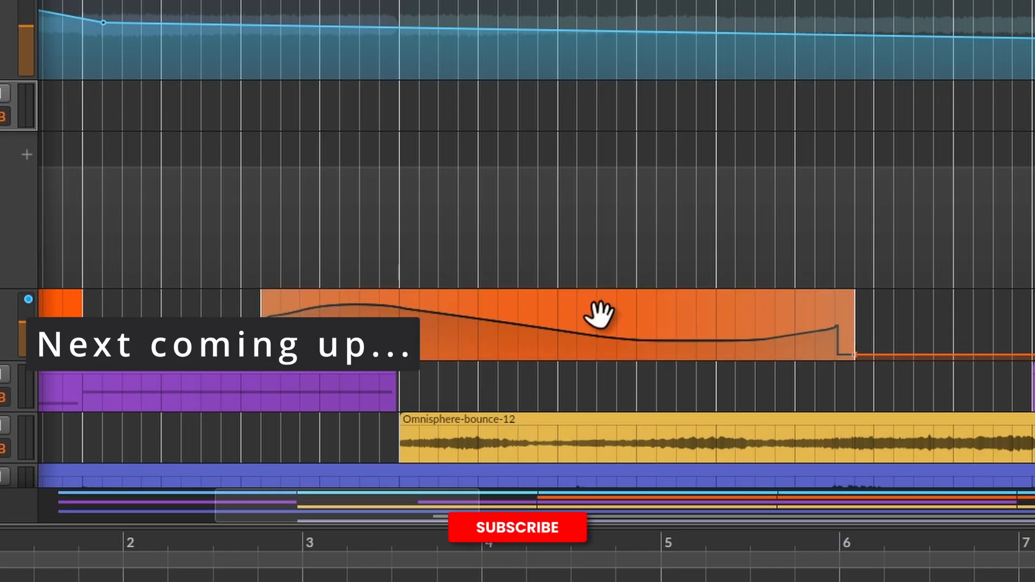
mouse_move(596, 312)
mouse_down()
mouse_move(762, 309)
mouse_move(564, 310)
mouse_move(606, 309)
mouse_up()
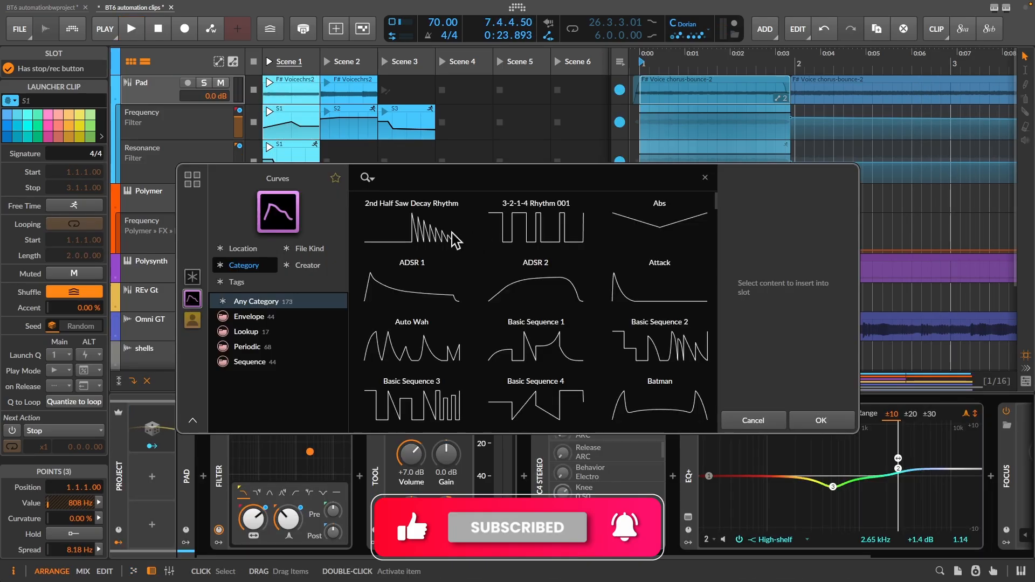
Insert the 2nd Half Saw Decay Rhythm curve into the Scene 2 slot of the Pad track's Resonance lane.
double_click(449, 235)
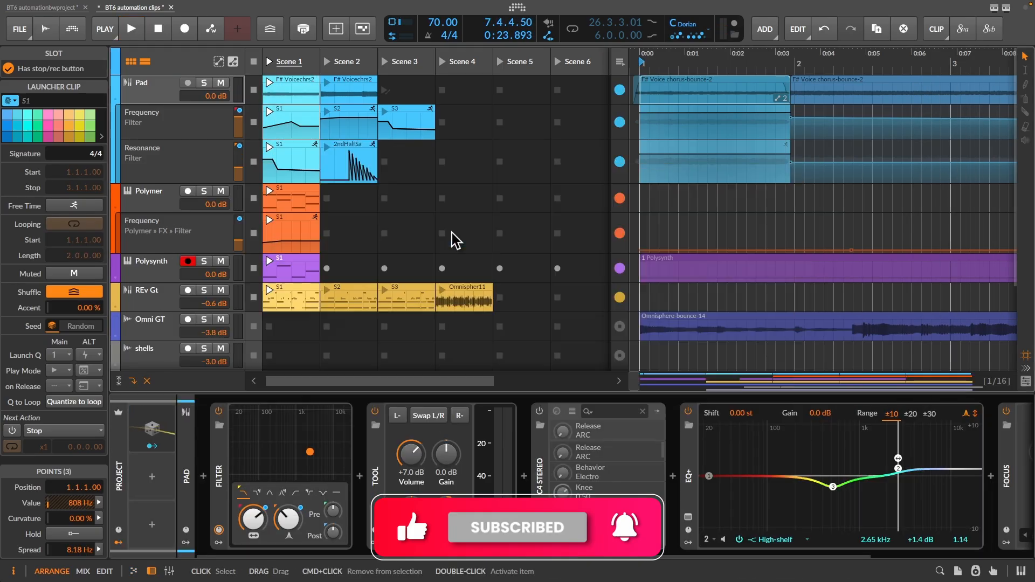